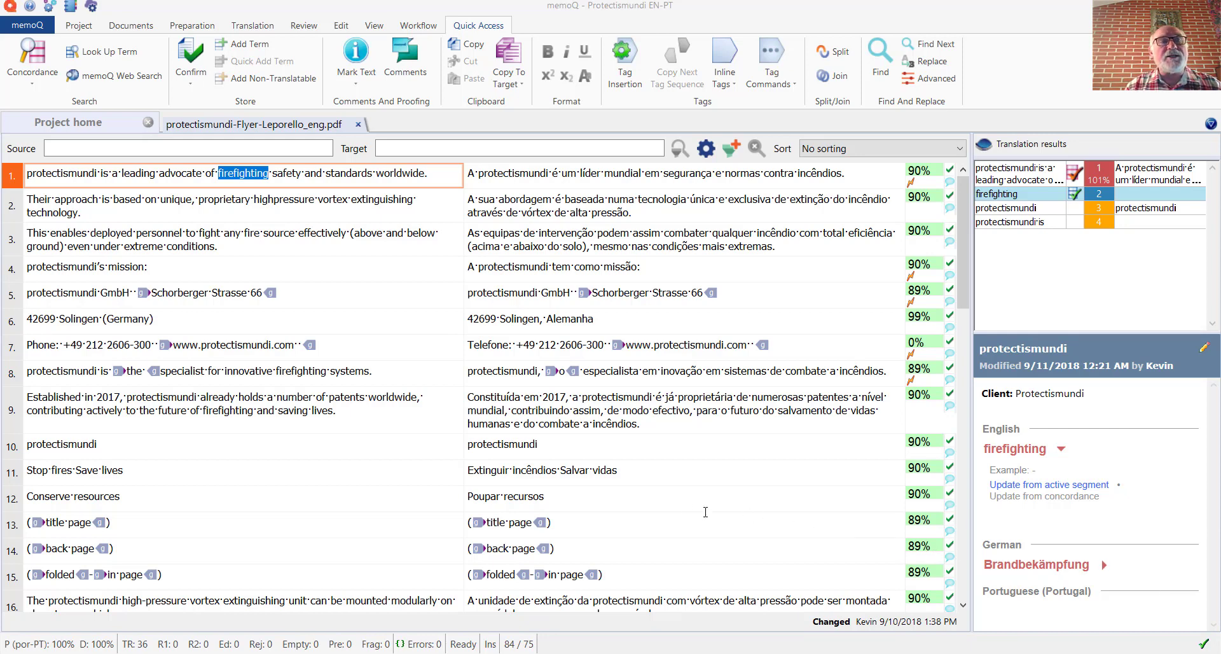
# Compare the project's term base ranks: protectismundi 1, PT-EN geral 2, Portuguese Law 3.
pyautogui.click(110, 124)
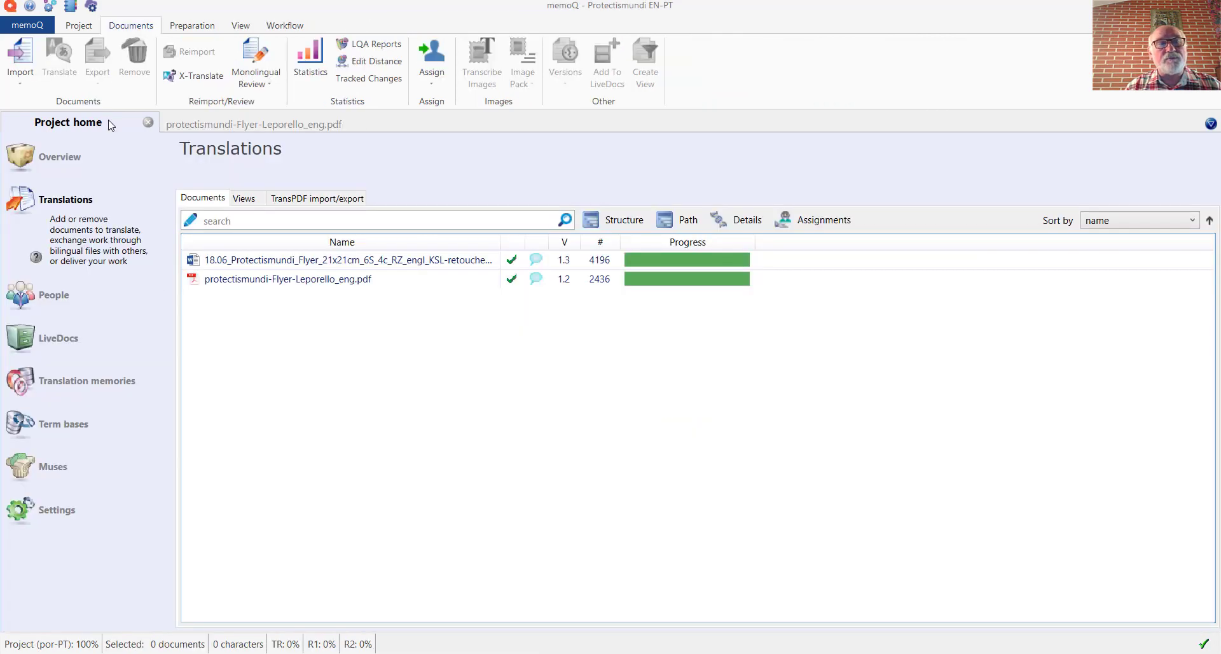
pyautogui.click(86, 429)
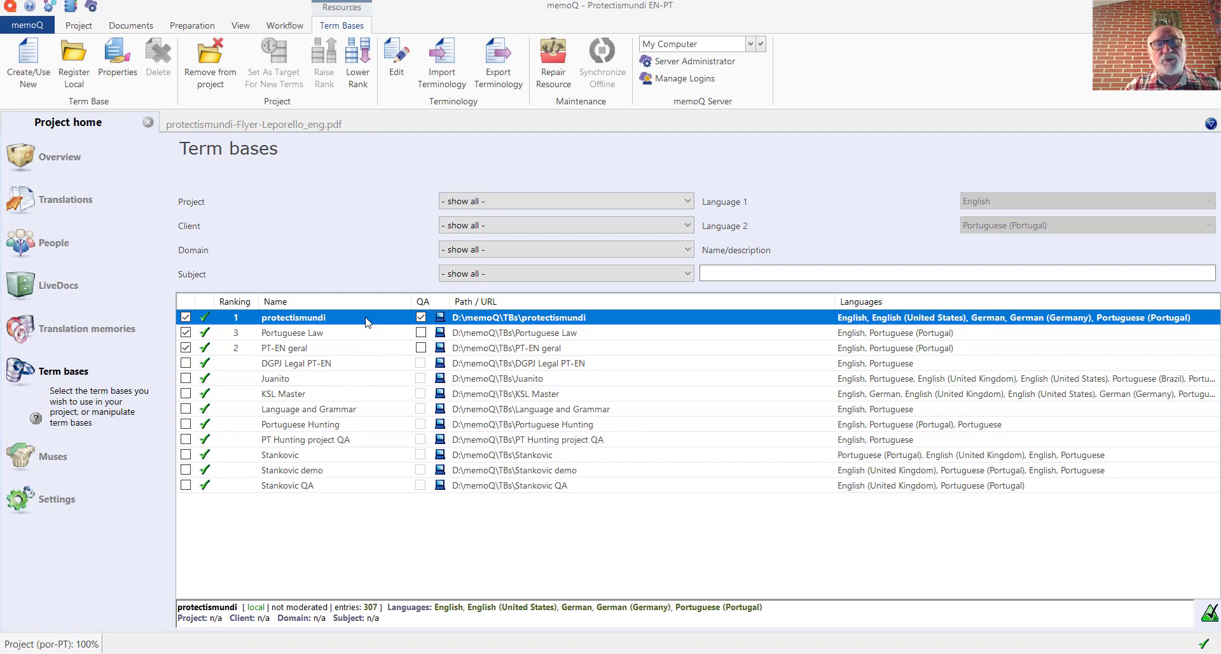
pyautogui.click(357, 351)
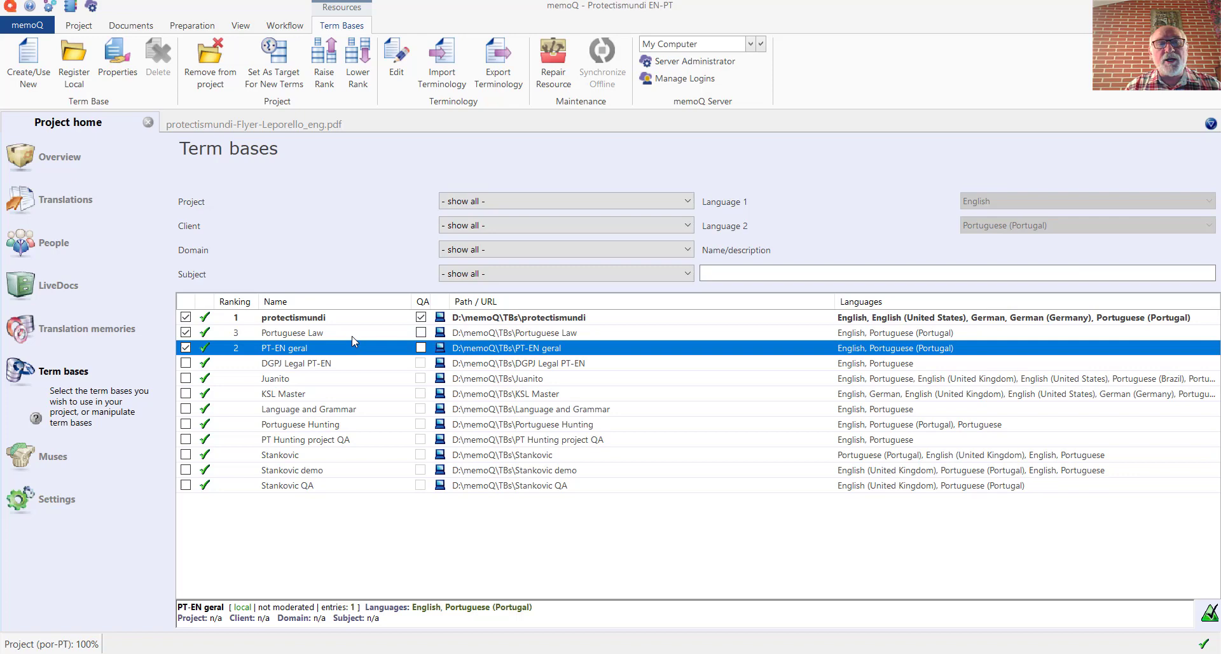
pyautogui.click(355, 336)
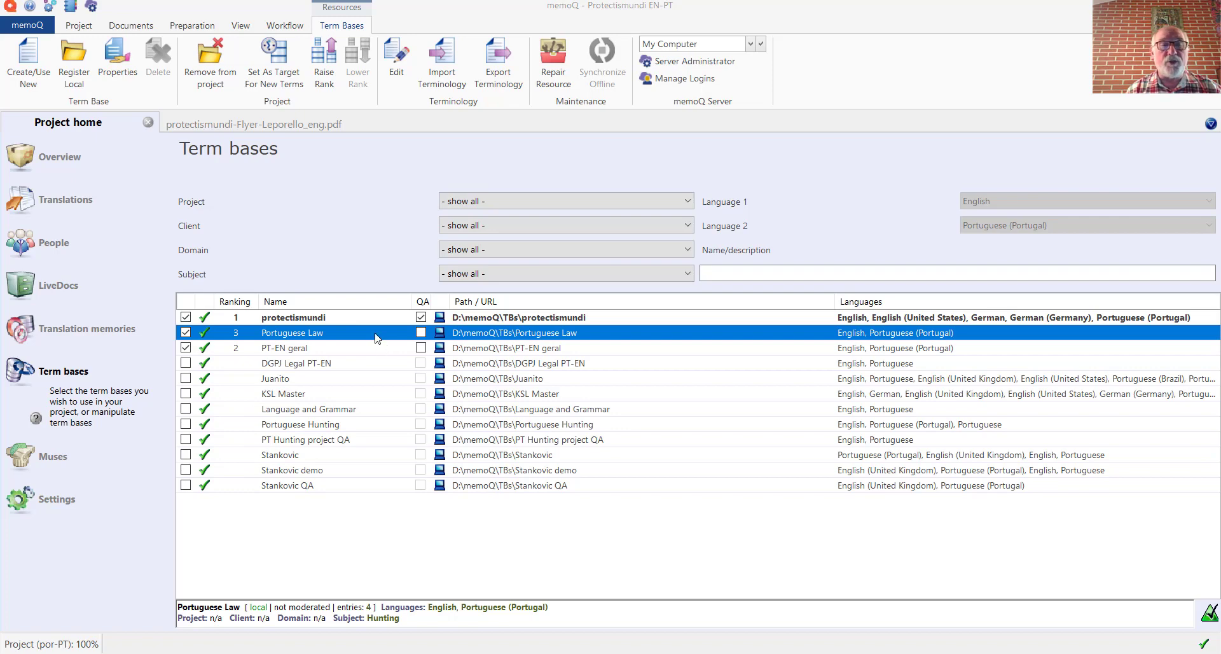
pyautogui.click(359, 318)
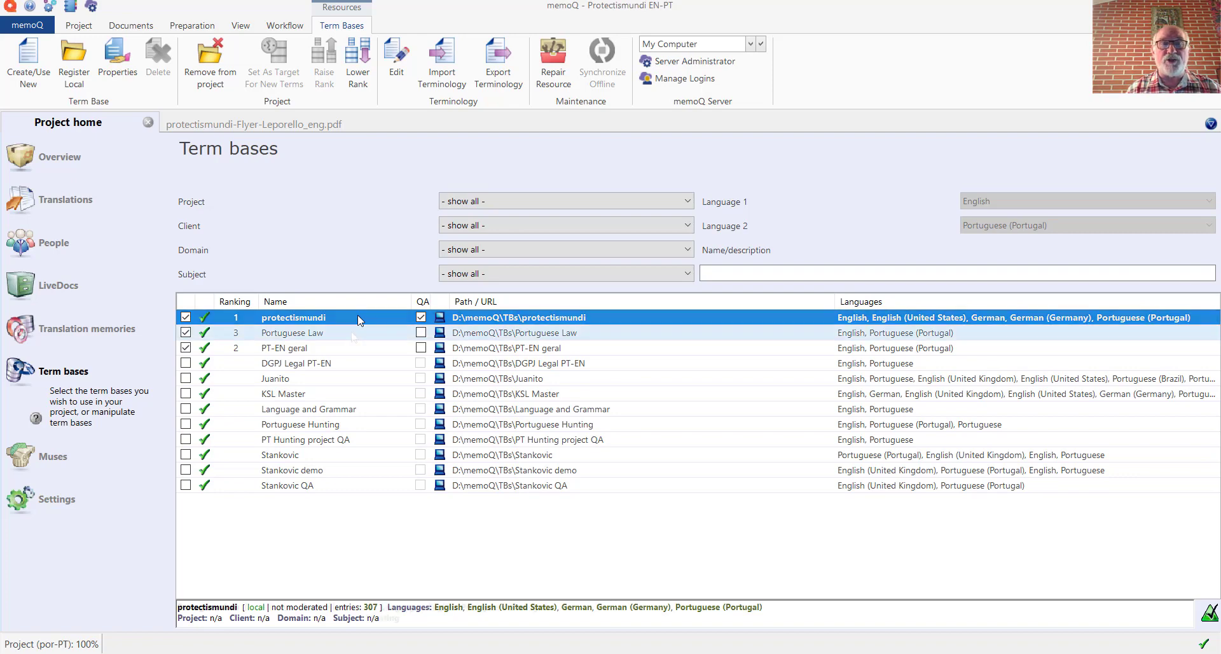
pyautogui.click(353, 332)
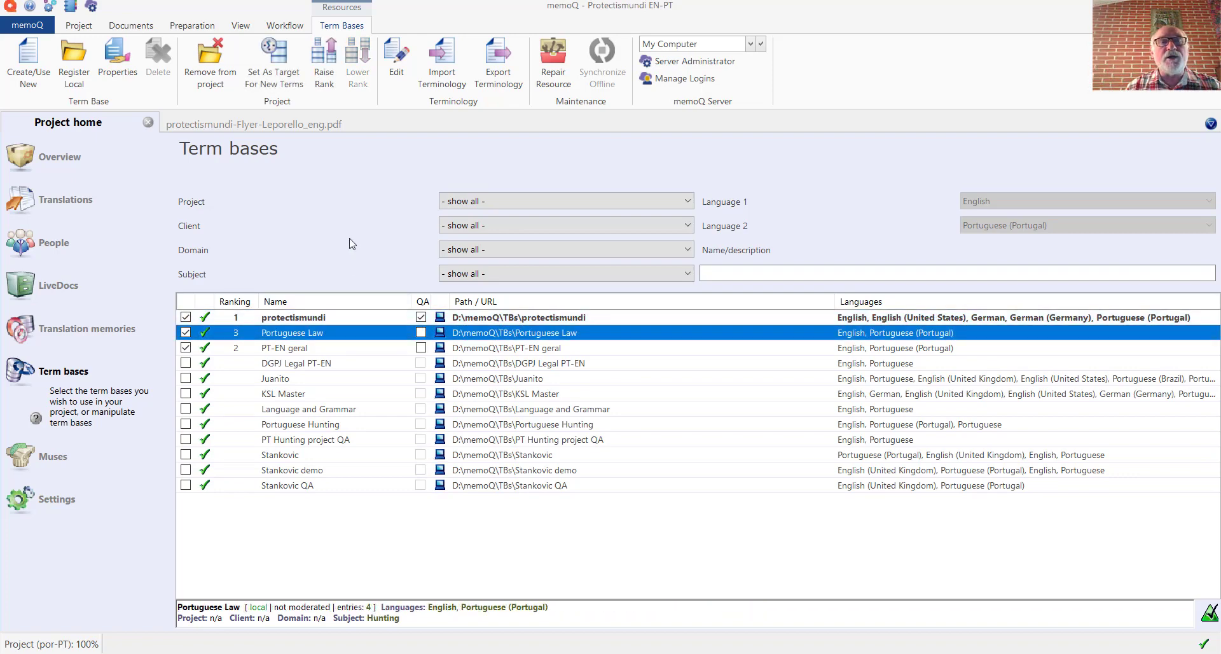
# Back in the Leporello flyer, show the firefighting entry, which lists only German Brandbekämpfung.
pyautogui.click(315, 130)
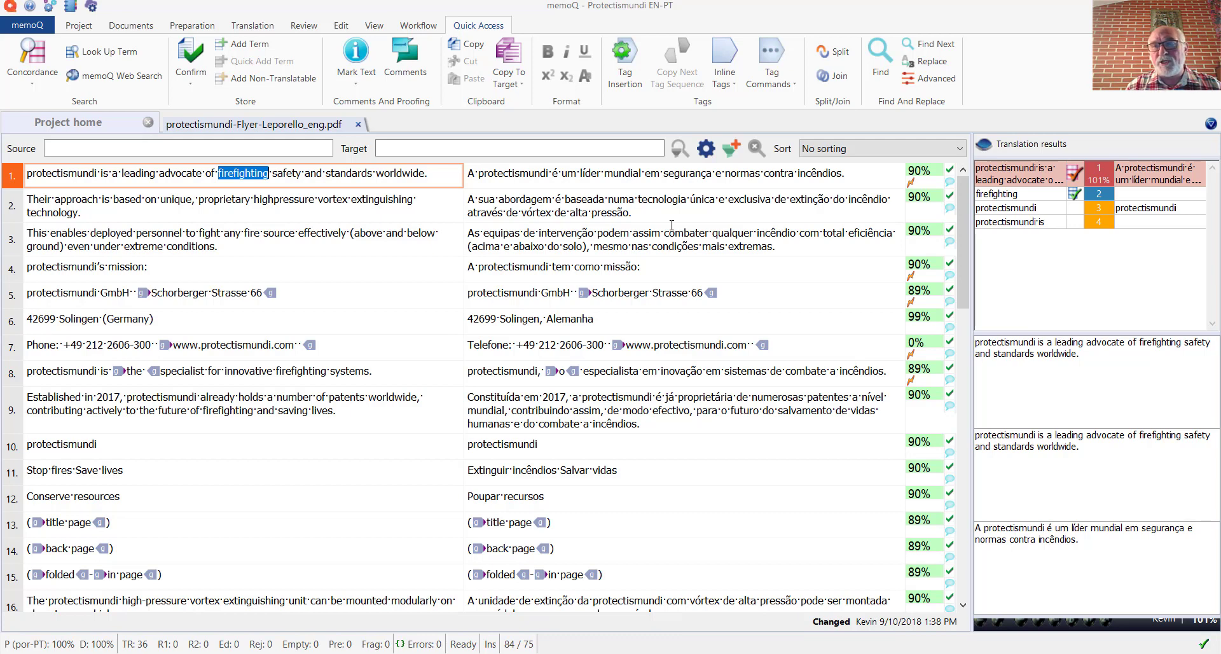
pyautogui.click(1106, 201)
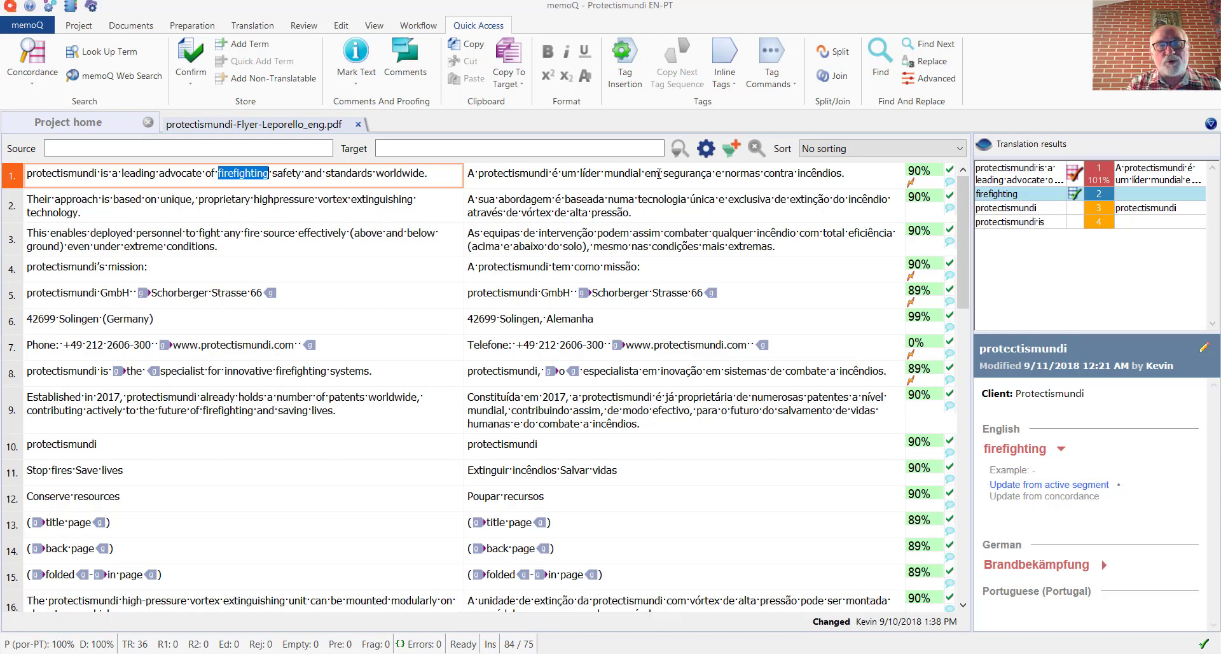
# Filter to firefighting segments (1, 8, 9, 29) and select 'combate a incêndios' in segment 8.
pyautogui.hotkey('ctrl', 'shift', 'f')
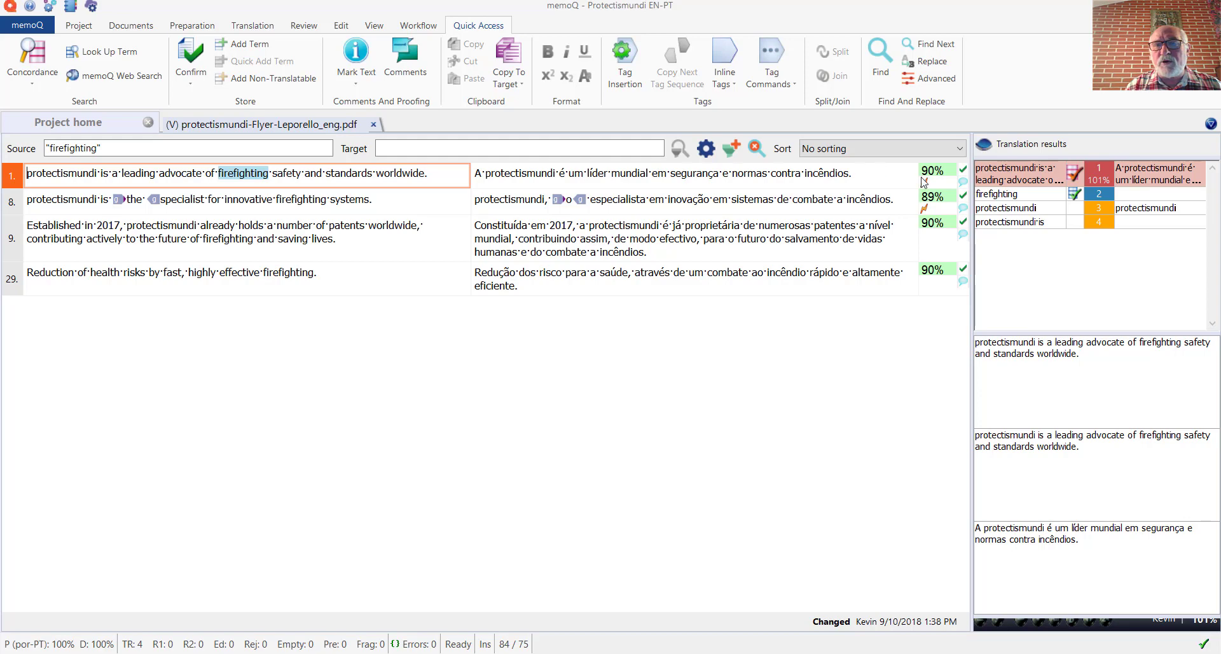
pyautogui.click(795, 202)
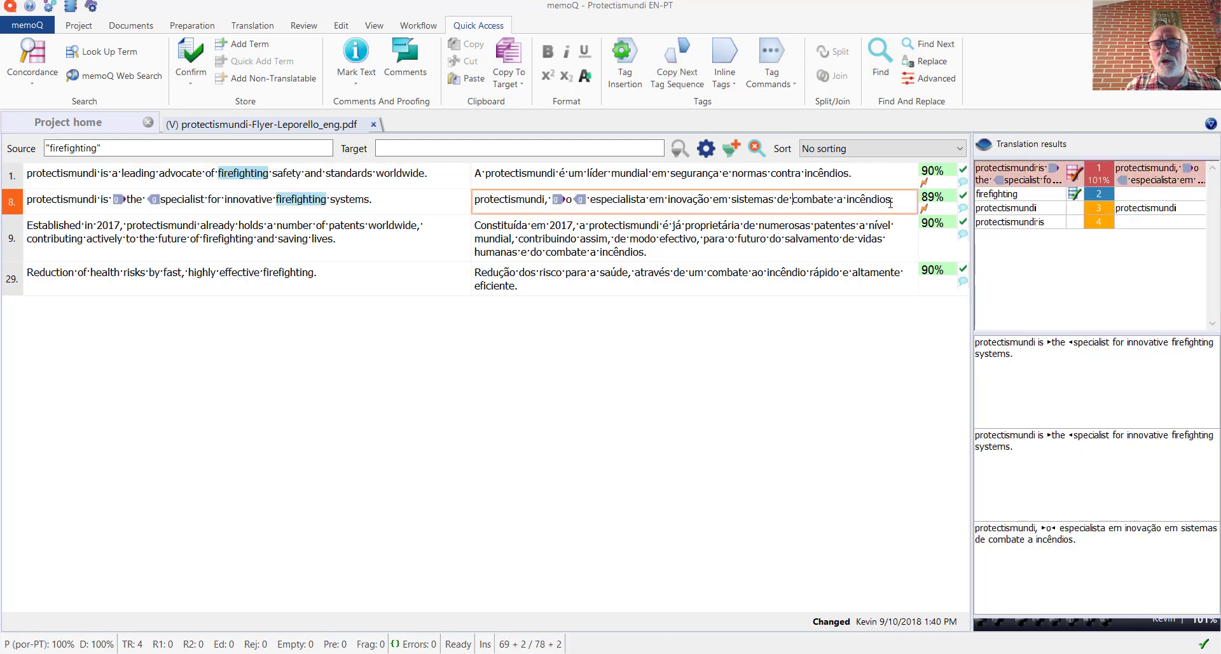
pyautogui.hotkey('ctrl', 'shift', 'Left')
pyautogui.hotkey('ctrl', 'shift', 'Left')
pyautogui.hotkey('ctrl', 'shift', 'Left')
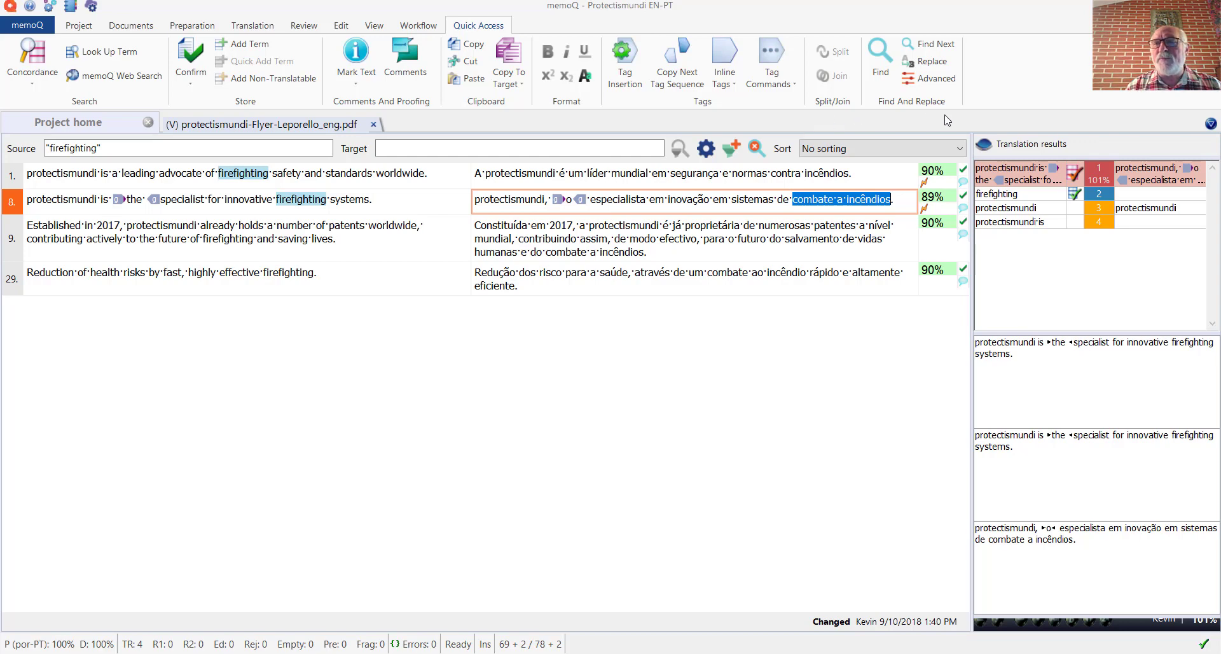
# Paste 'combate a incêndios' as the Portuguese term of the firefighting entry via View/Edit and save.
pyautogui.rightClick(1093, 194)
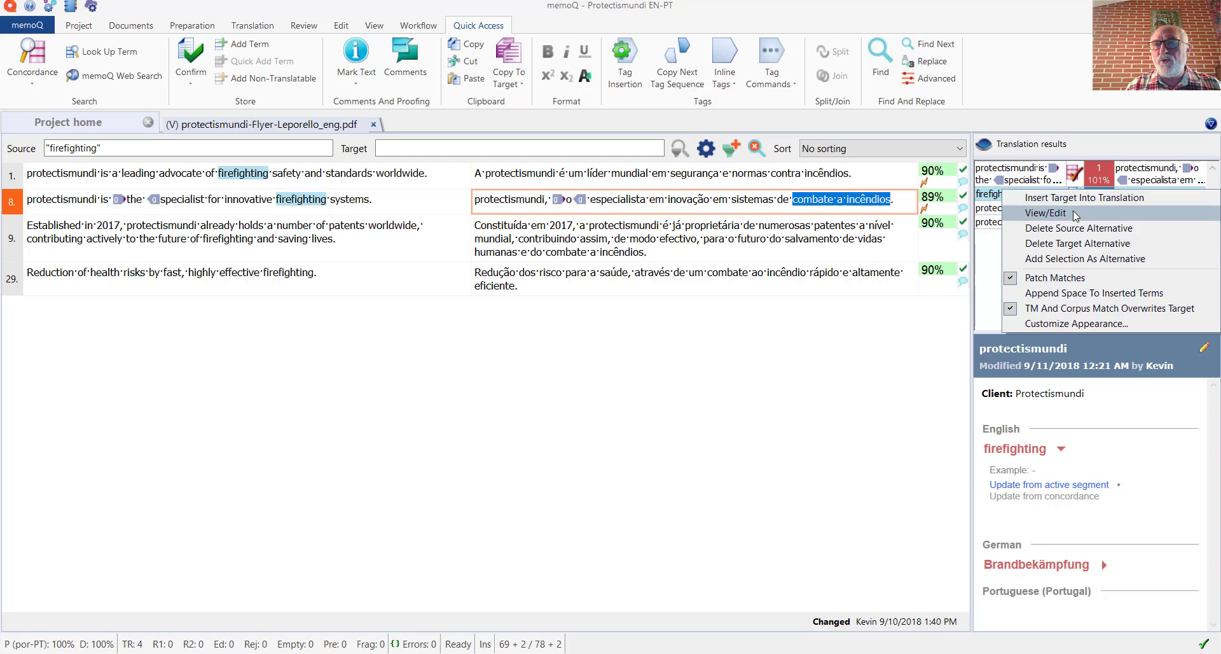
pyautogui.click(1075, 213)
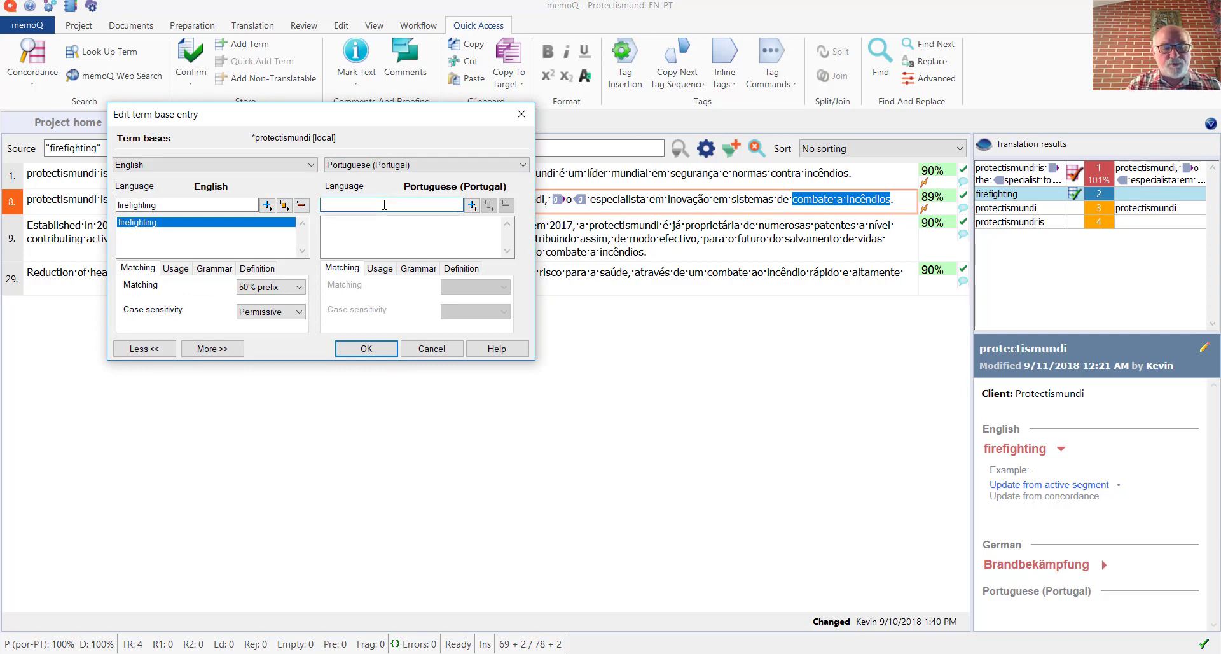
pyautogui.click(384, 205)
pyautogui.hotkey('ctrl', 'v')
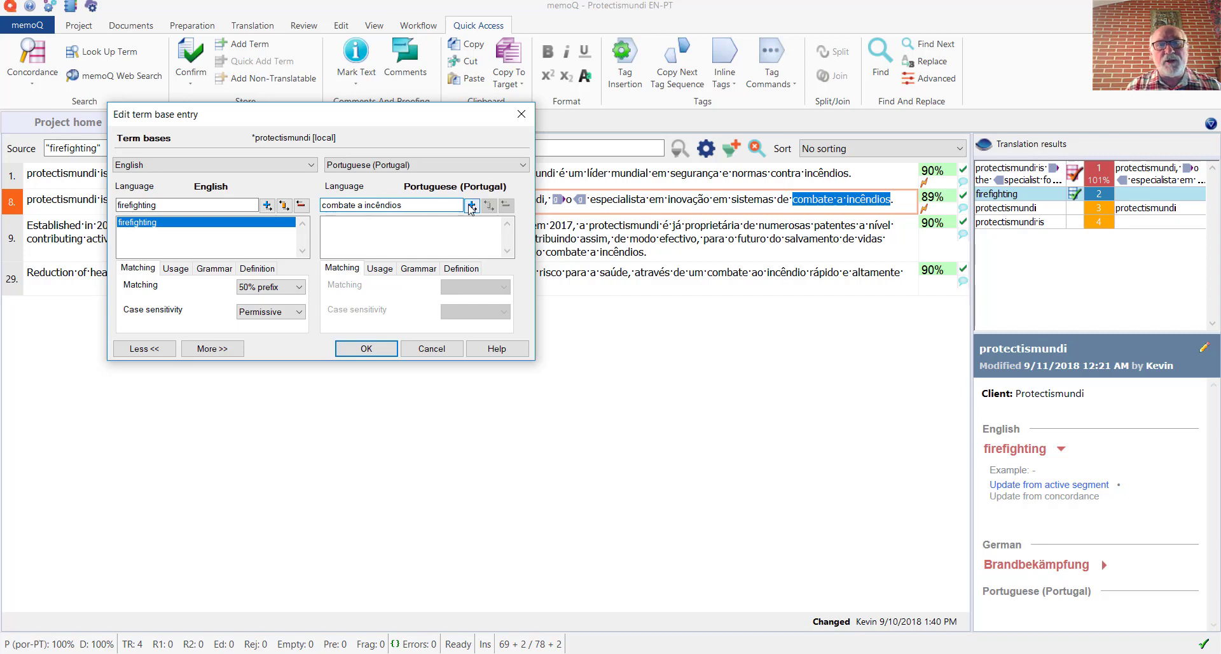
pyautogui.click(471, 205)
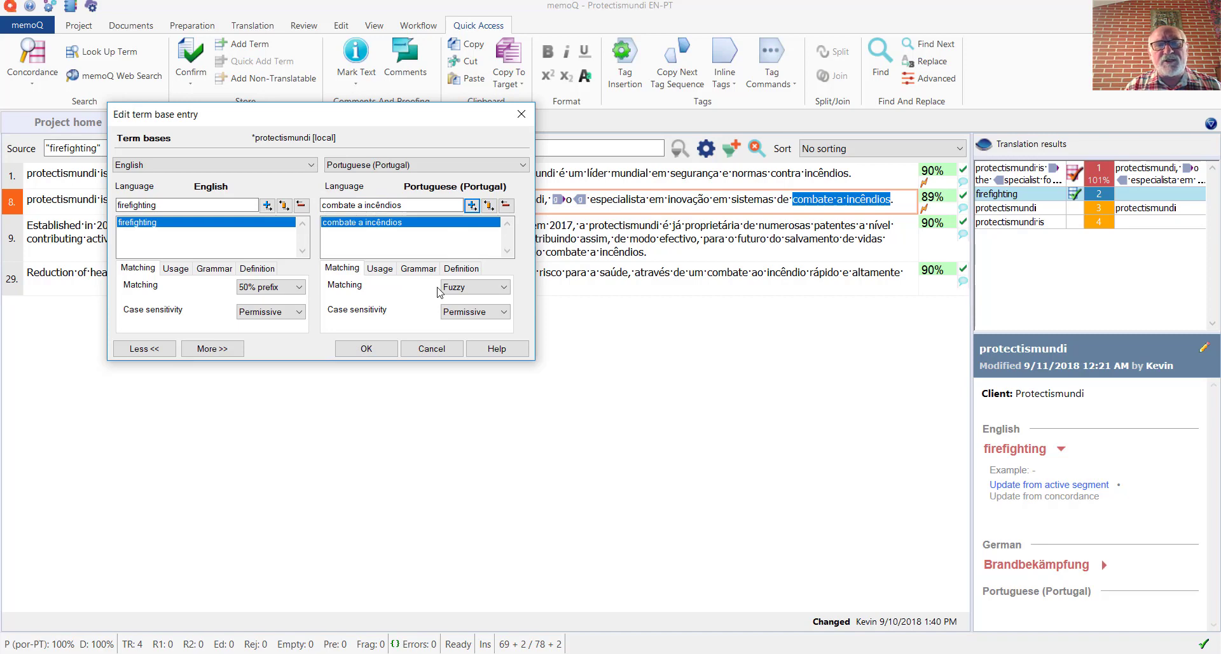
pyautogui.click(386, 350)
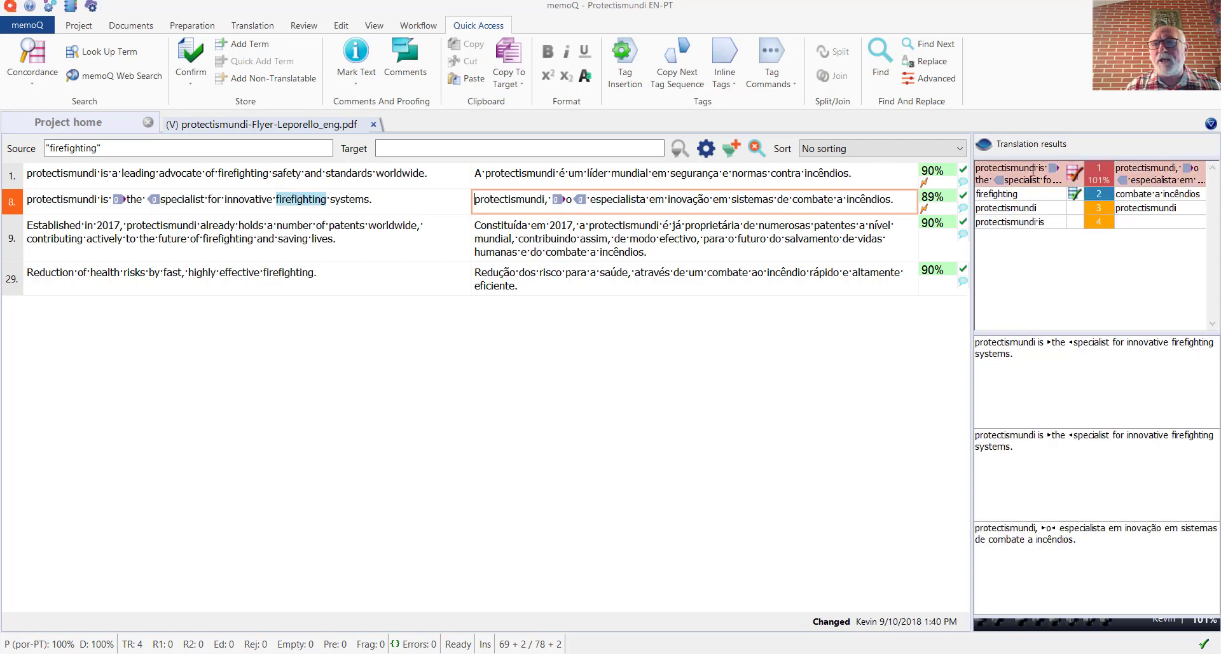
# Check the firefighting entry shows 'combate a incêndios', then clear the firefighting filter.
pyautogui.click(1089, 196)
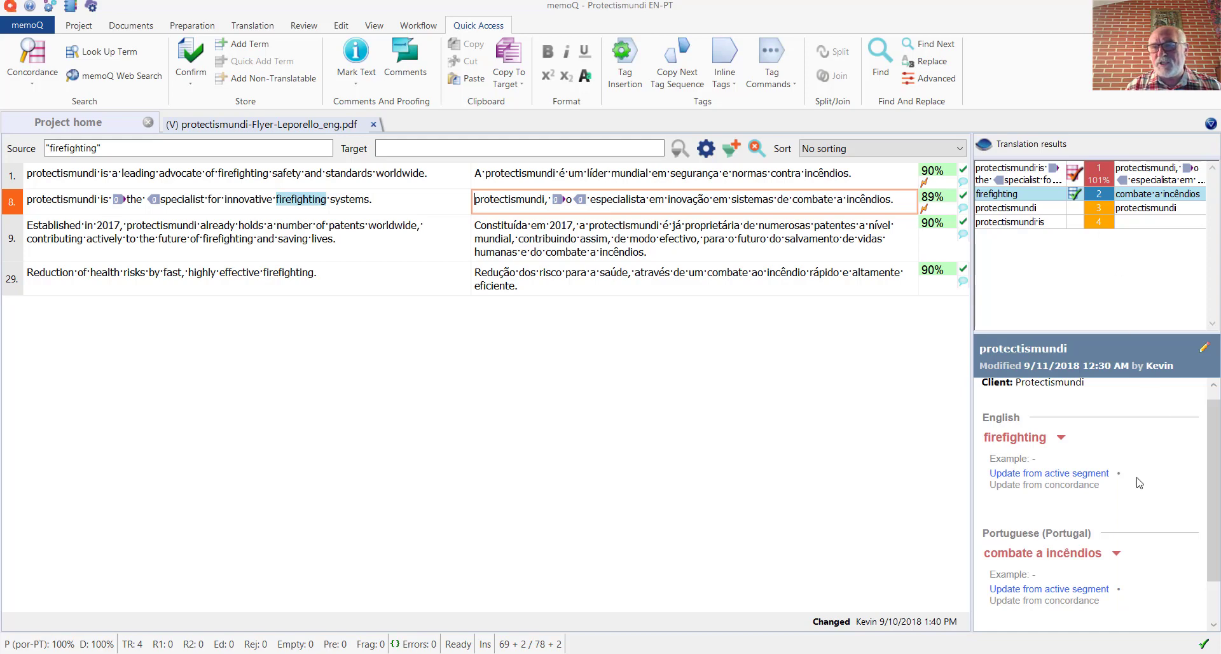
pyautogui.click(1213, 625)
pyautogui.click(1213, 625)
pyautogui.click(1213, 625)
pyautogui.click(1213, 625)
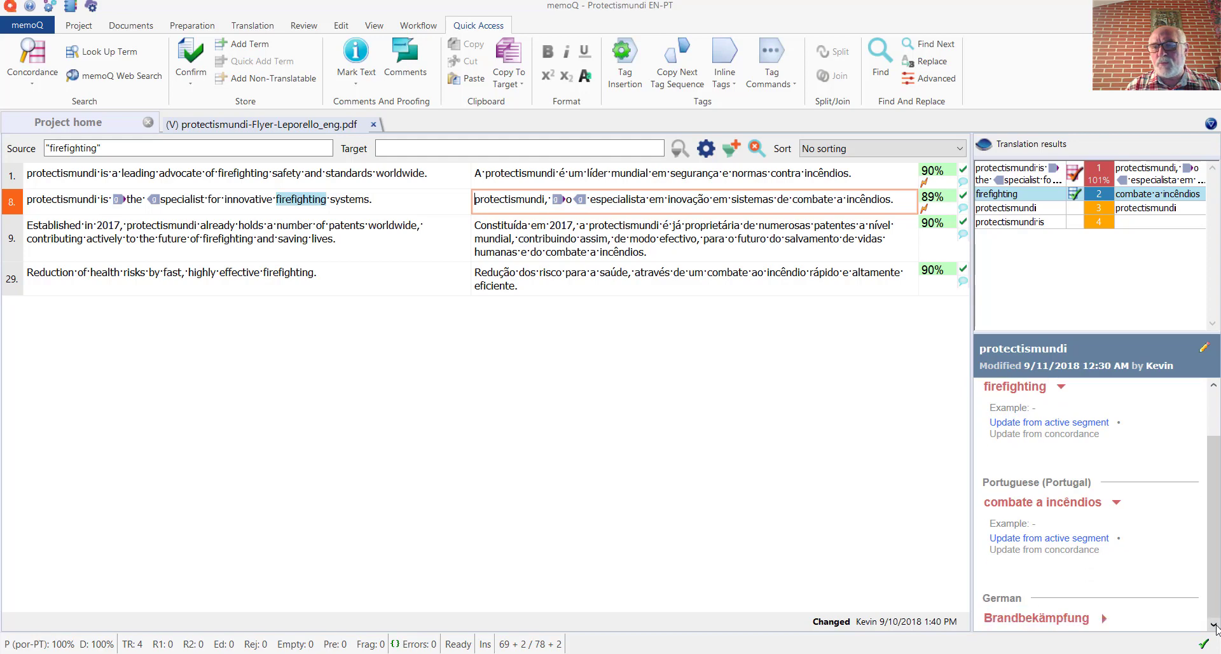
pyautogui.click(756, 152)
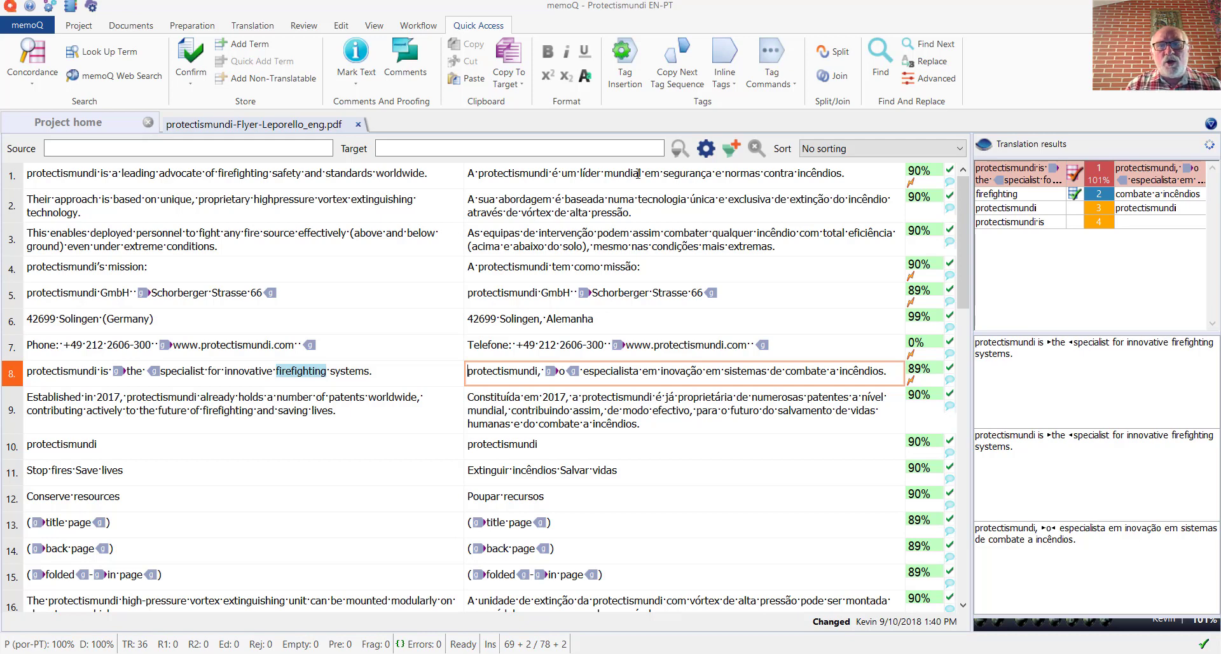
# Select 'resources' and 'recursos' in segment 12 and add them as a new term pair.
pyautogui.click(632, 208)
pyautogui.click(522, 496)
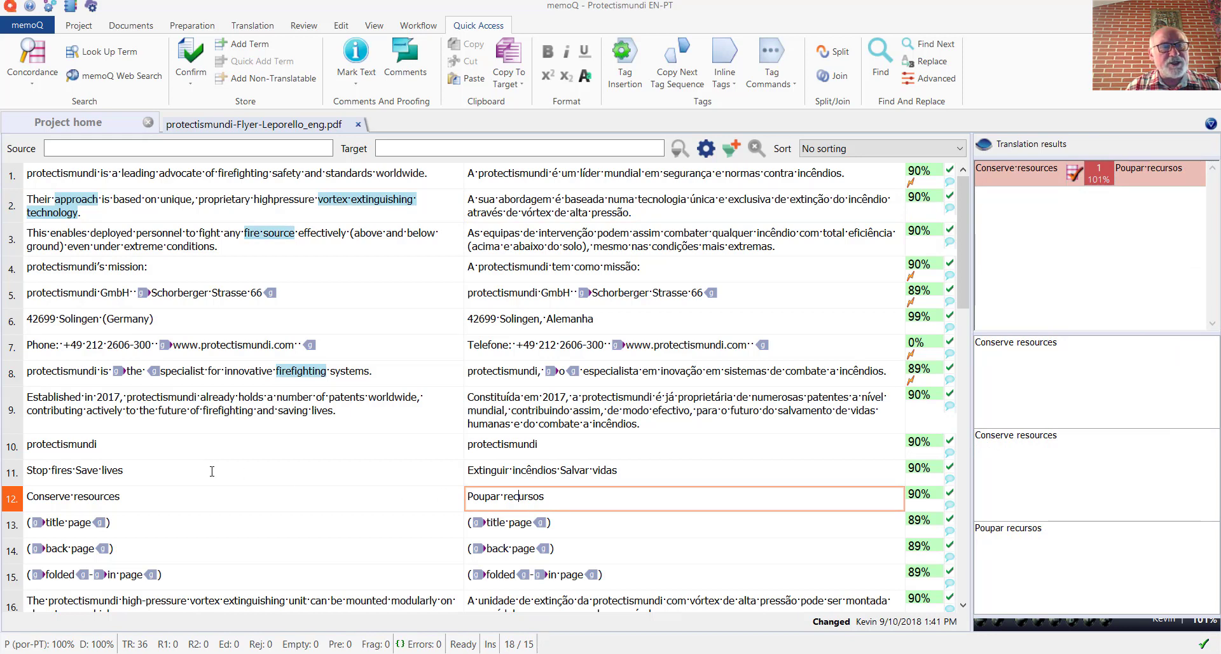
pyautogui.doubleClick(76, 497)
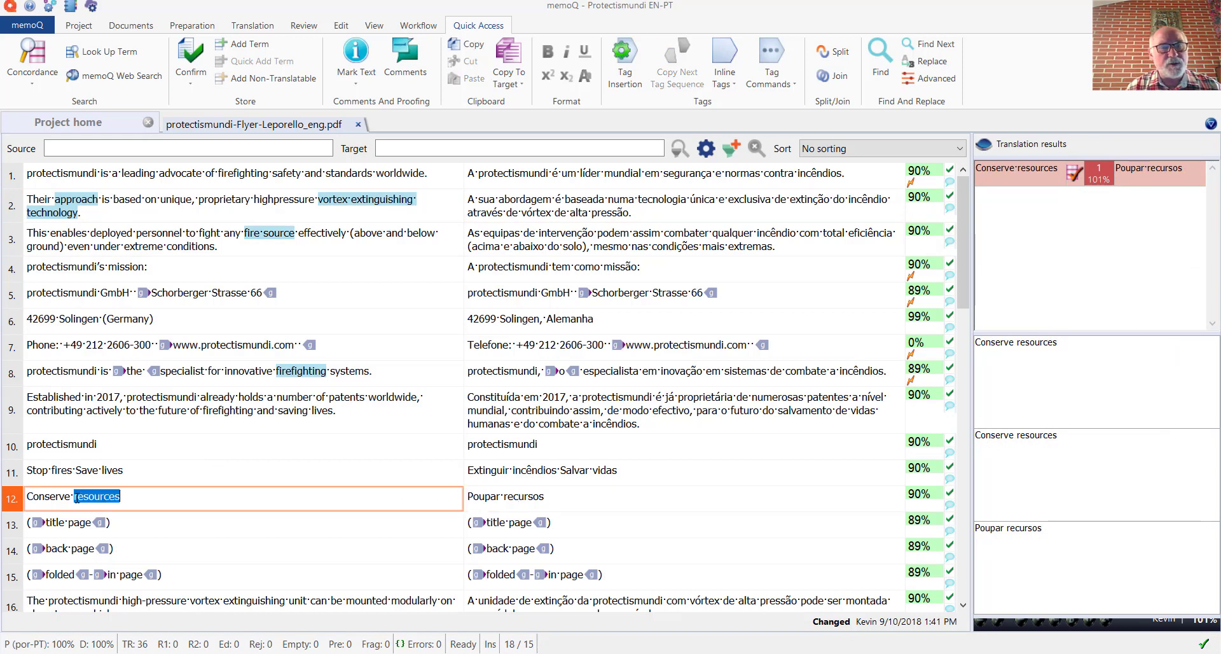
pyautogui.doubleClick(523, 496)
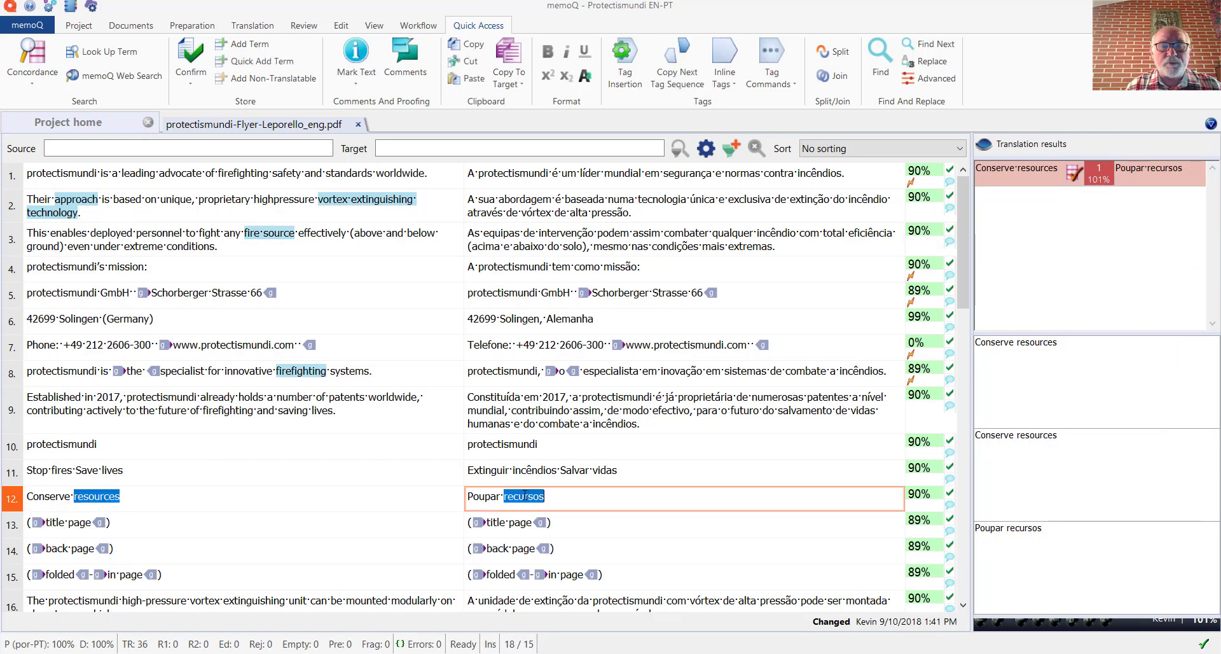
pyautogui.click(242, 46)
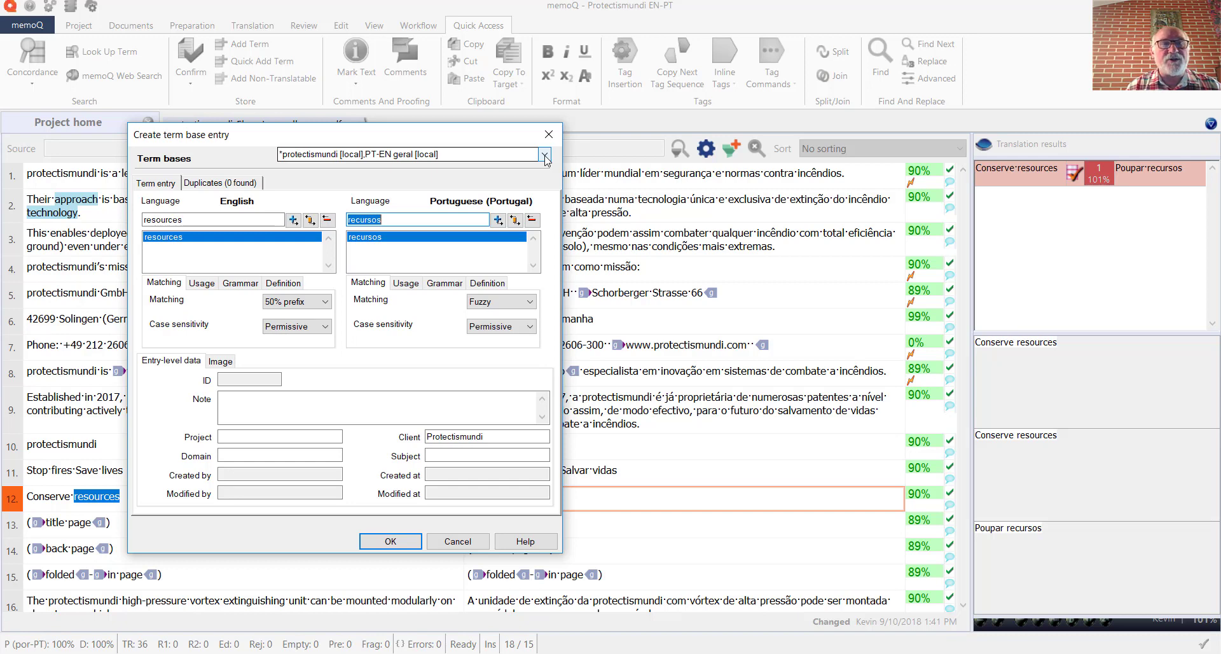
# Store the resources / recursos entry in the protectismundi and PT-EN geral term bases.
pyautogui.click(545, 154)
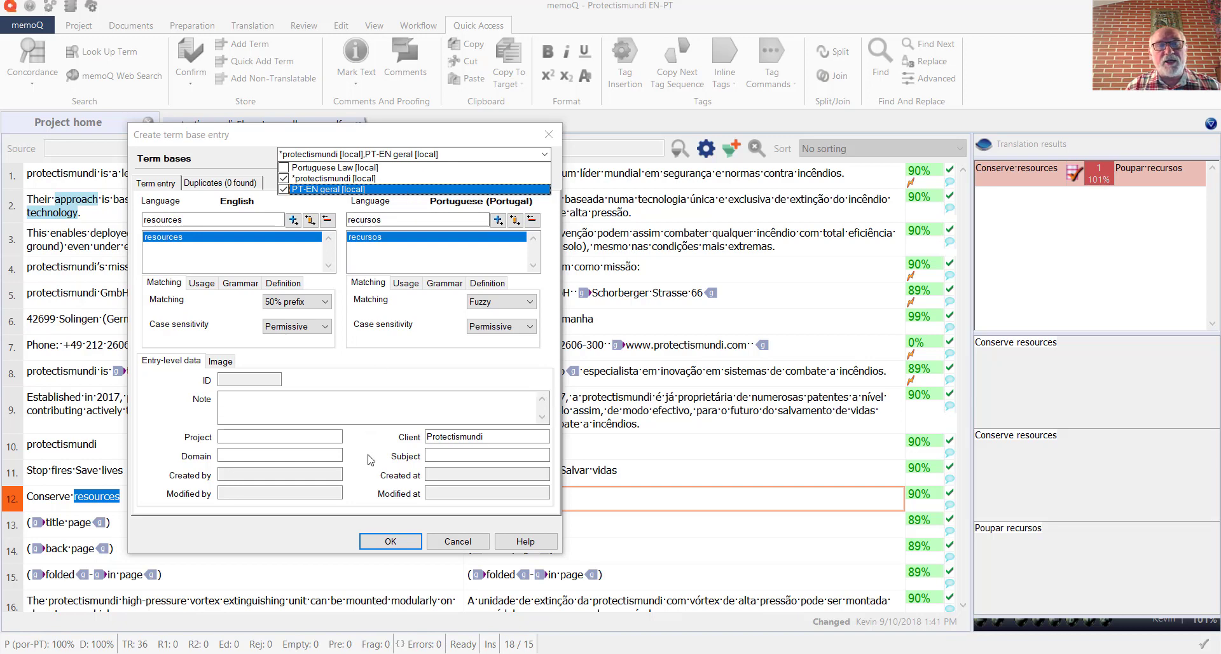
pyautogui.click(385, 542)
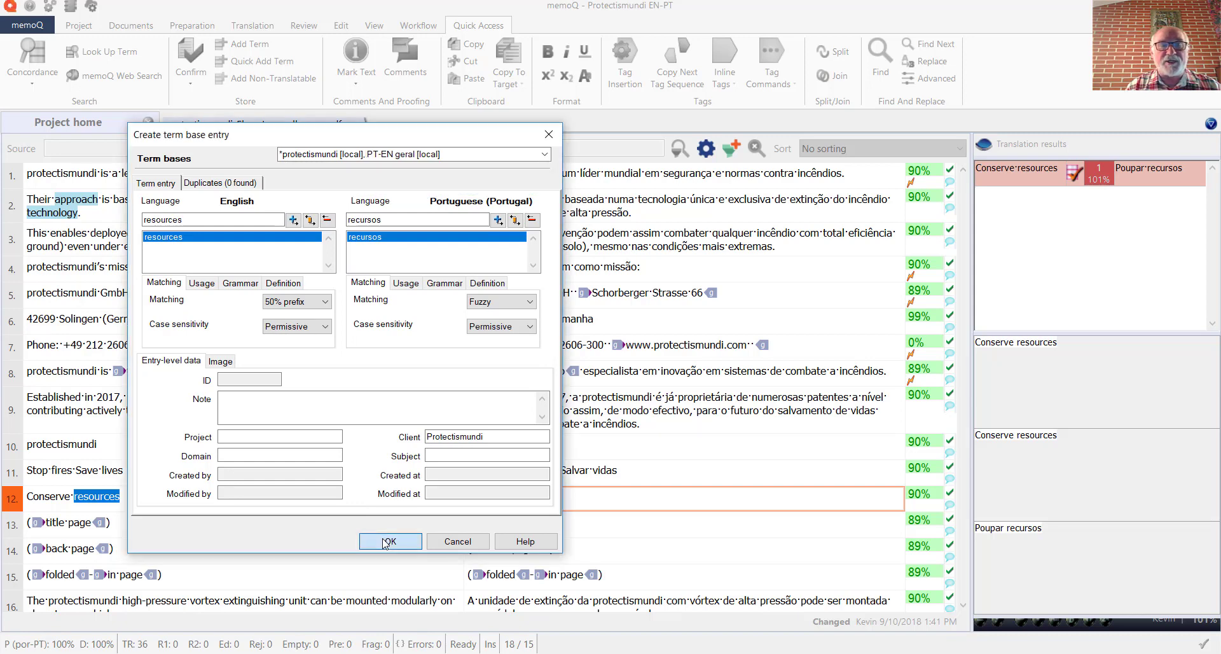
pyautogui.click(386, 542)
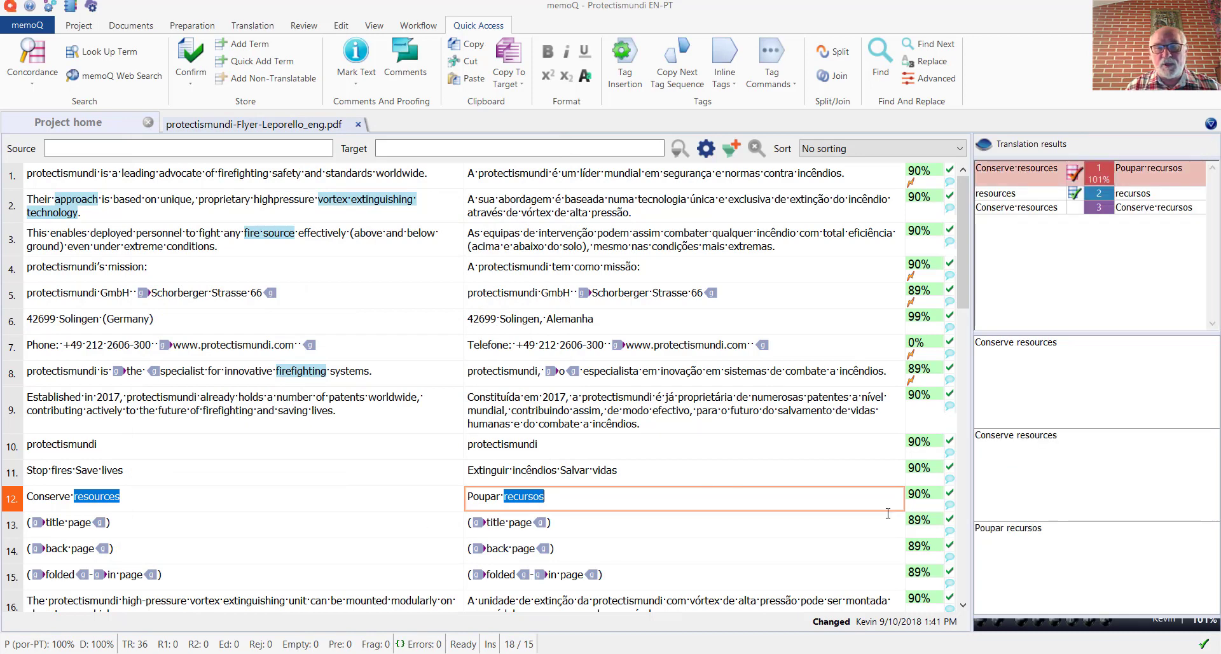
# In segment 16, select 'vórtex de alta pressão' and show the German-only high-pressure vortex entry.
pyautogui.click(964, 605)
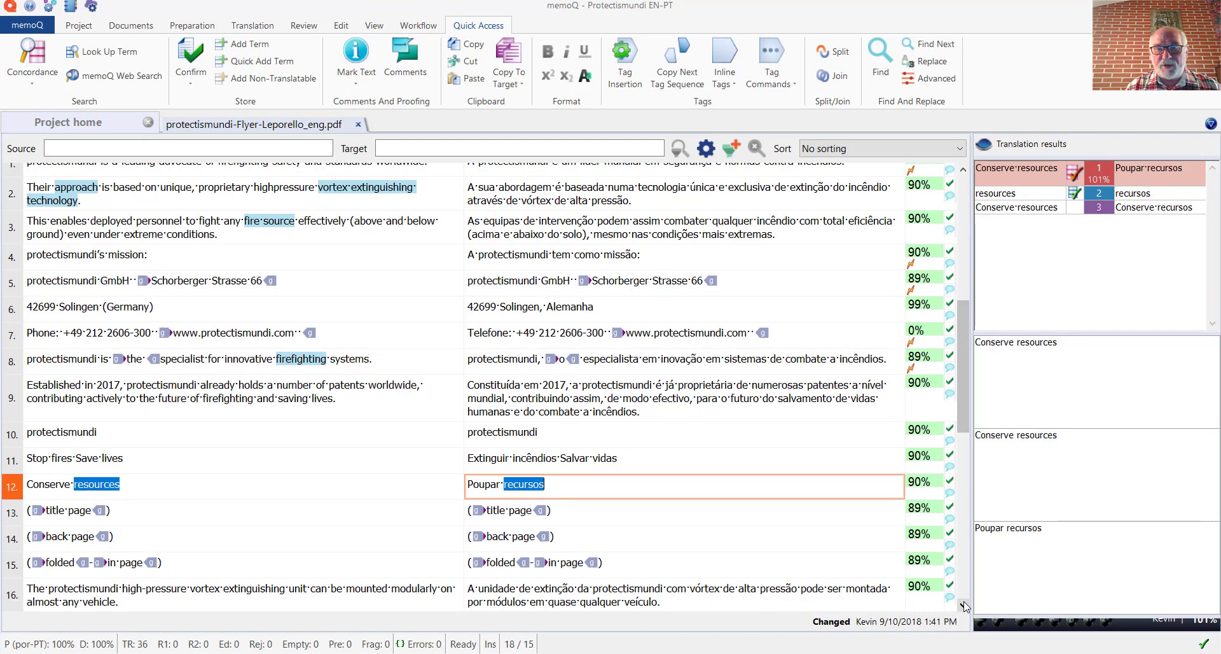
pyautogui.click(965, 605)
pyautogui.click(965, 605)
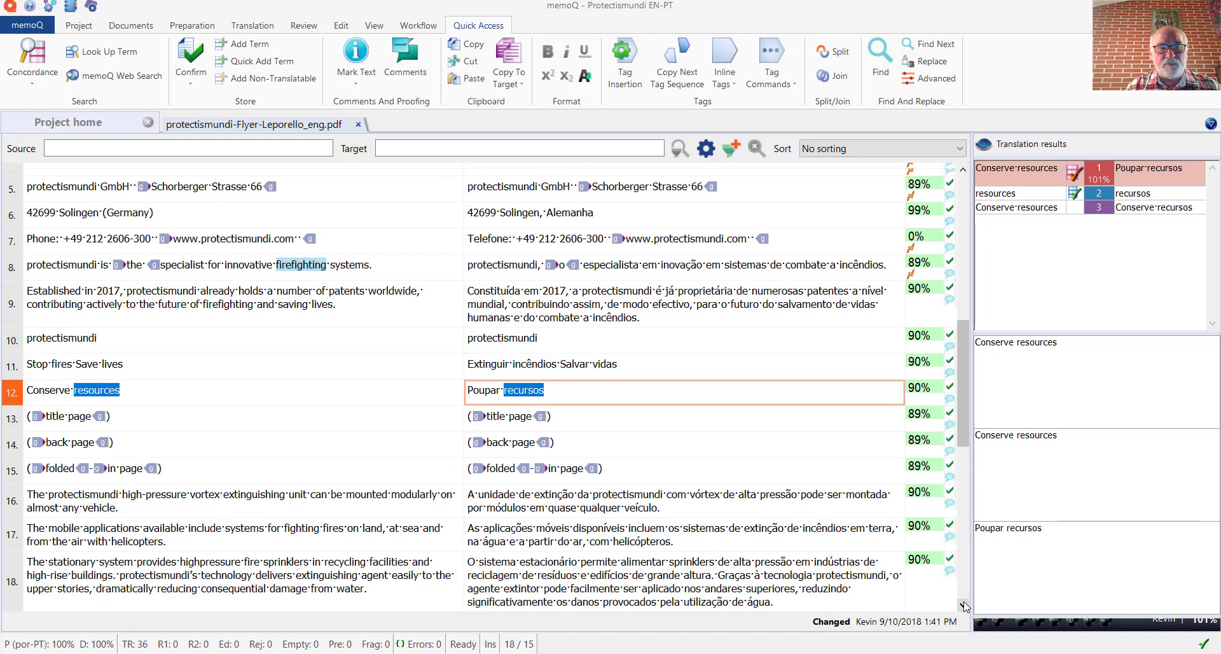
pyautogui.click(965, 605)
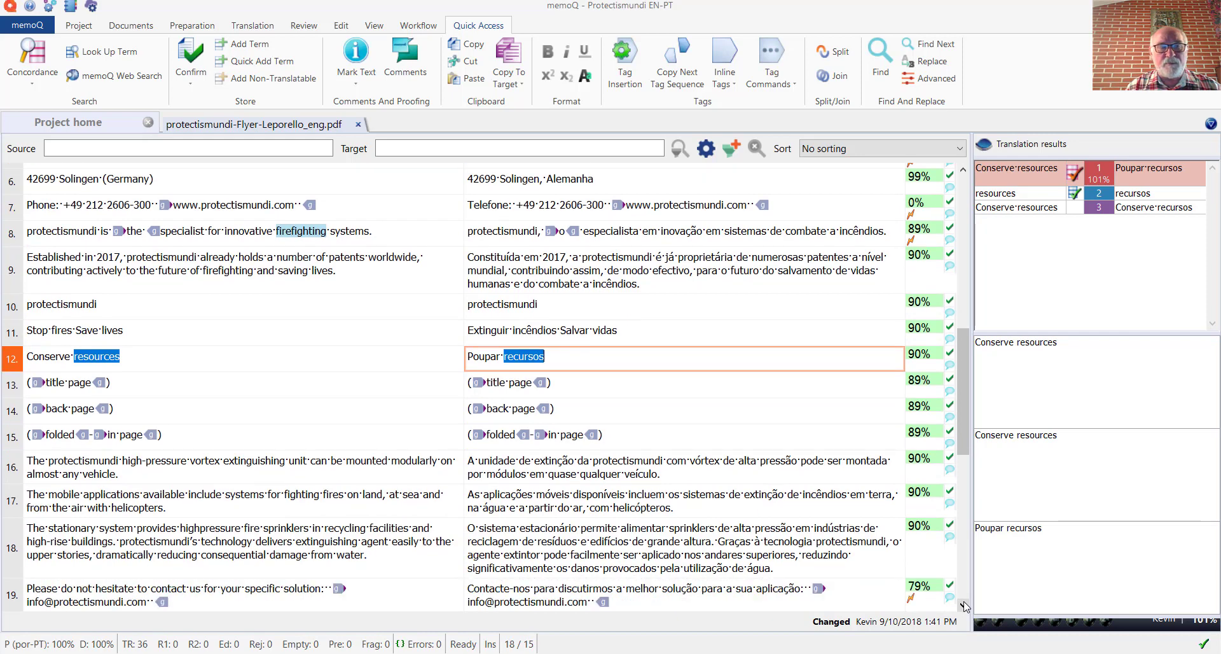
pyautogui.click(123, 460)
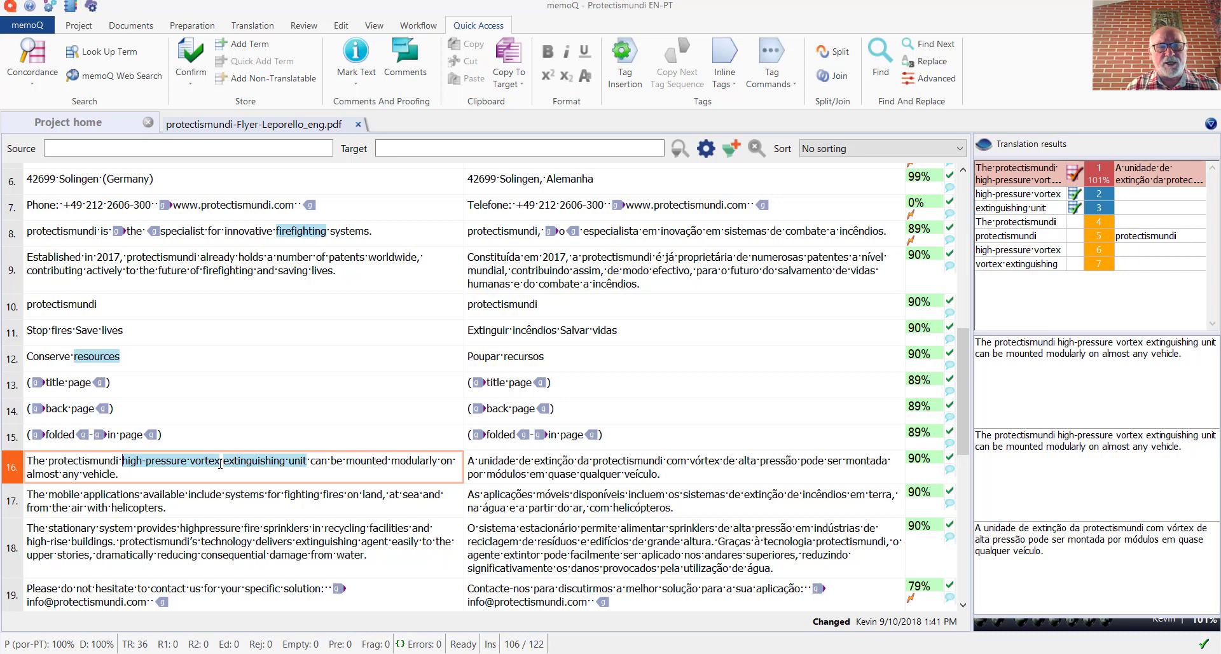
pyautogui.click(691, 460)
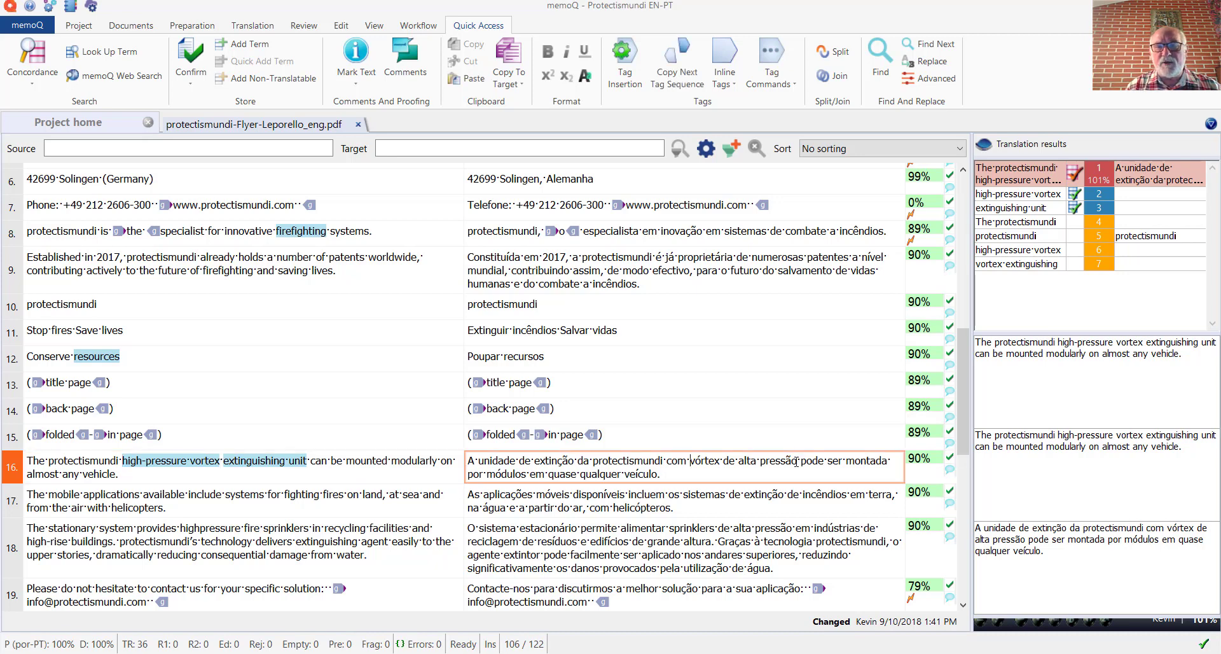
pyautogui.keyDown('shift'); pyautogui.click(797, 460); pyautogui.keyUp('shift')
pyautogui.hotkey('ctrl', 'c')
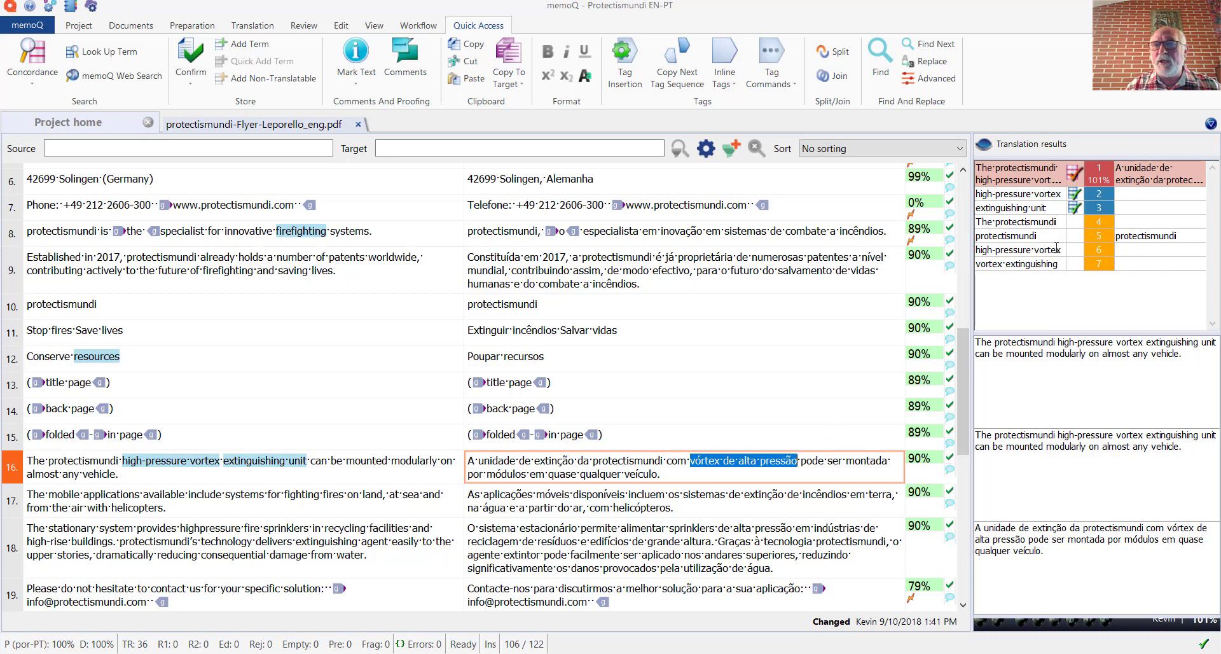
pyautogui.click(1103, 201)
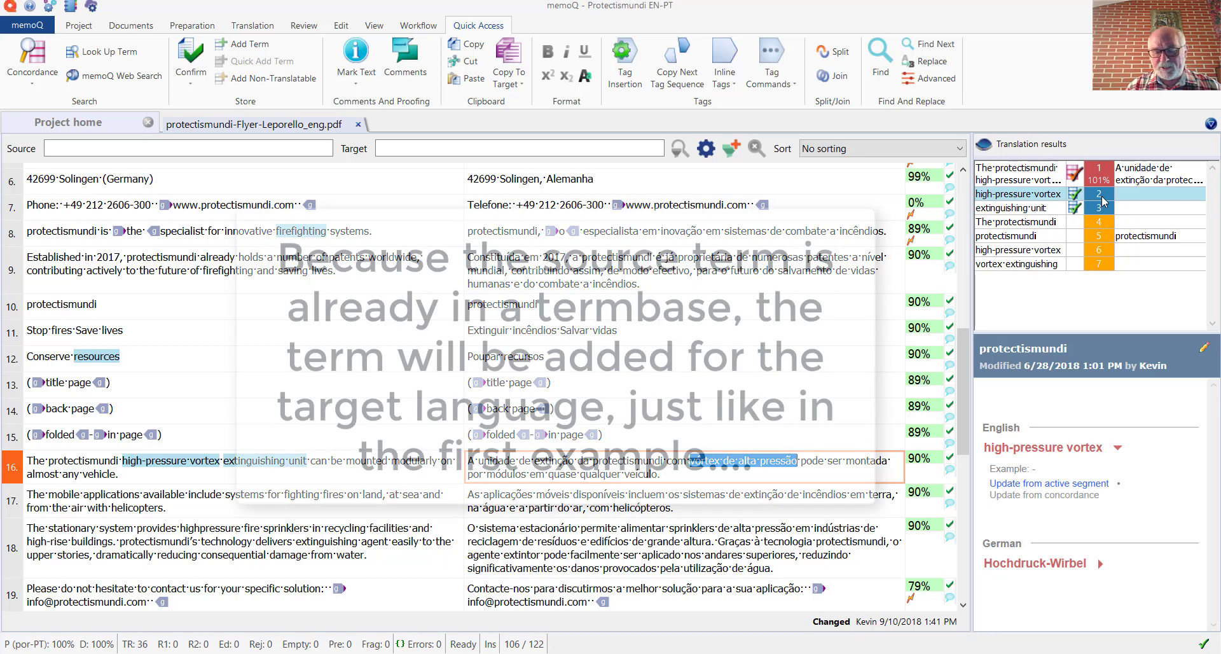
# Paste 'vórtex de alta pressão' into the high-pressure vortex entry's Portuguese terms via View/Edit and save.
pyautogui.rightClick(1104, 200)
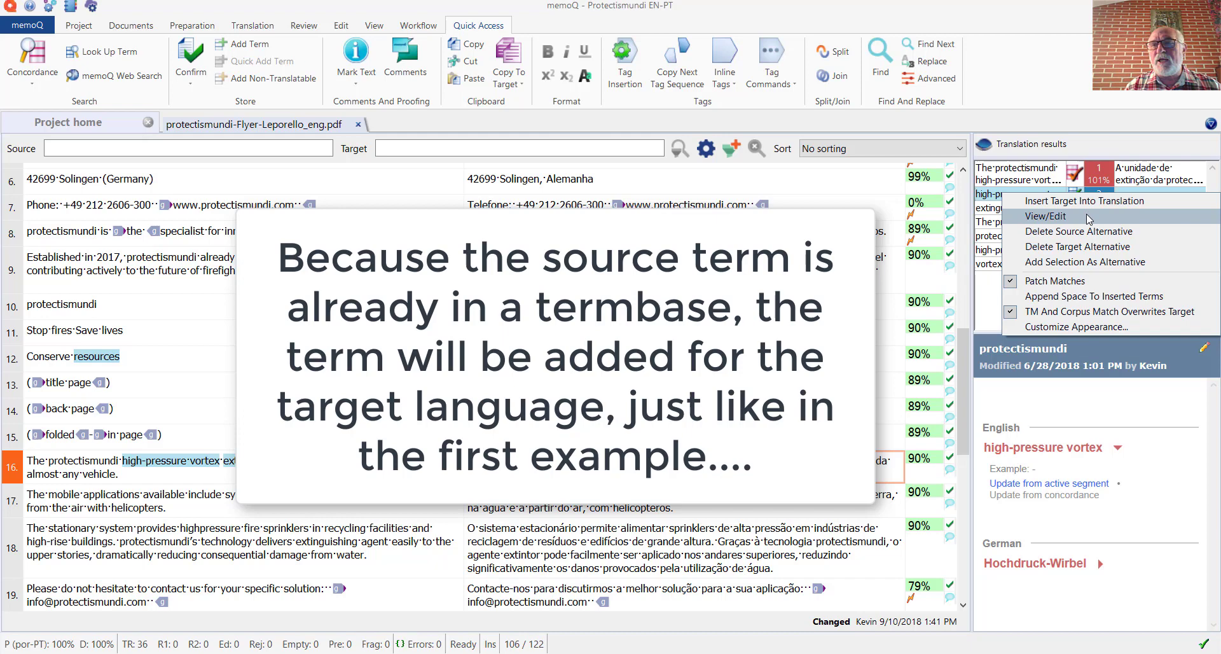
pyautogui.click(1088, 216)
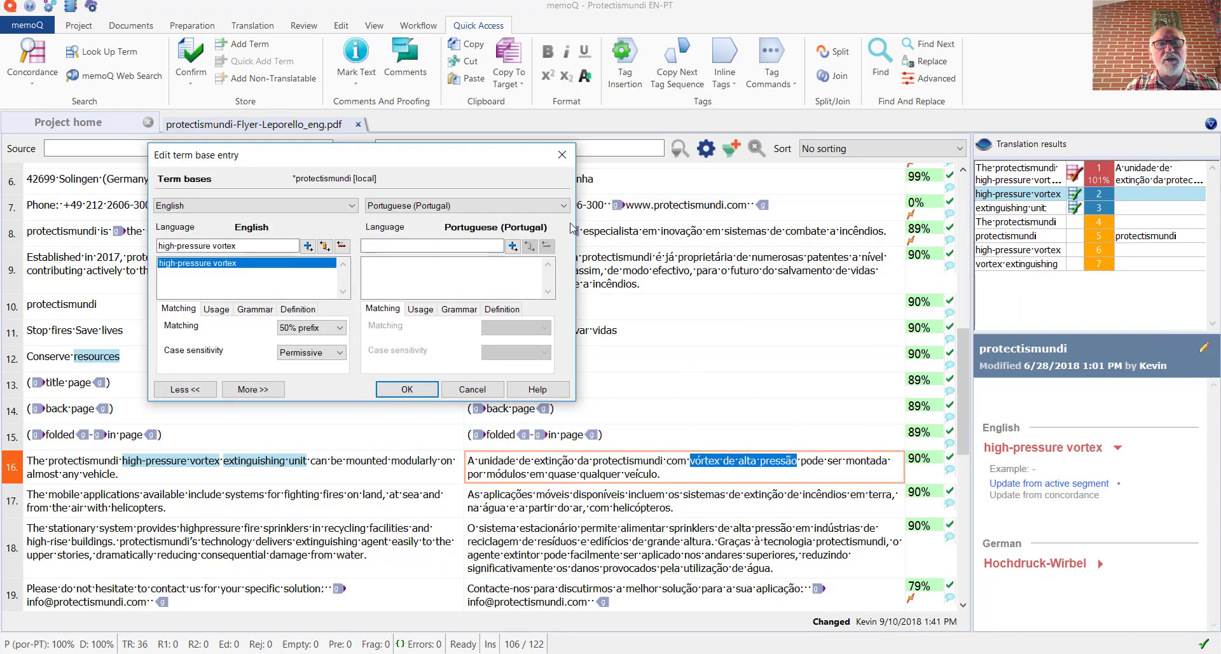
pyautogui.click(468, 245)
pyautogui.hotkey('ctrl', 'v')
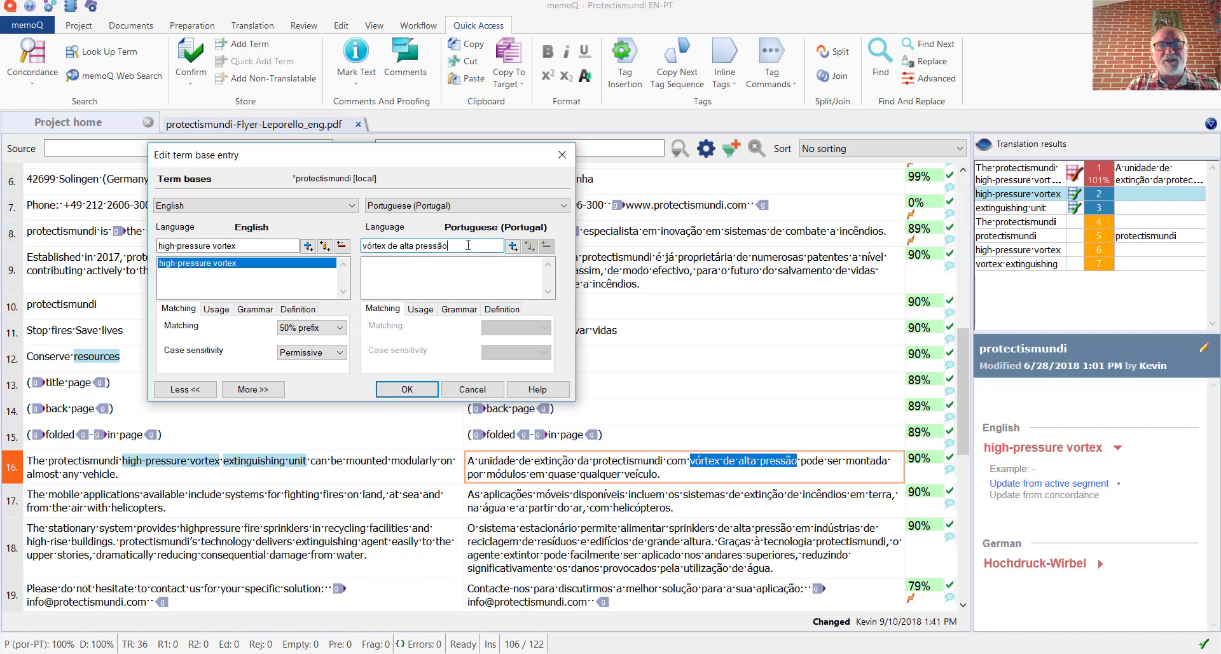
pyautogui.click(513, 247)
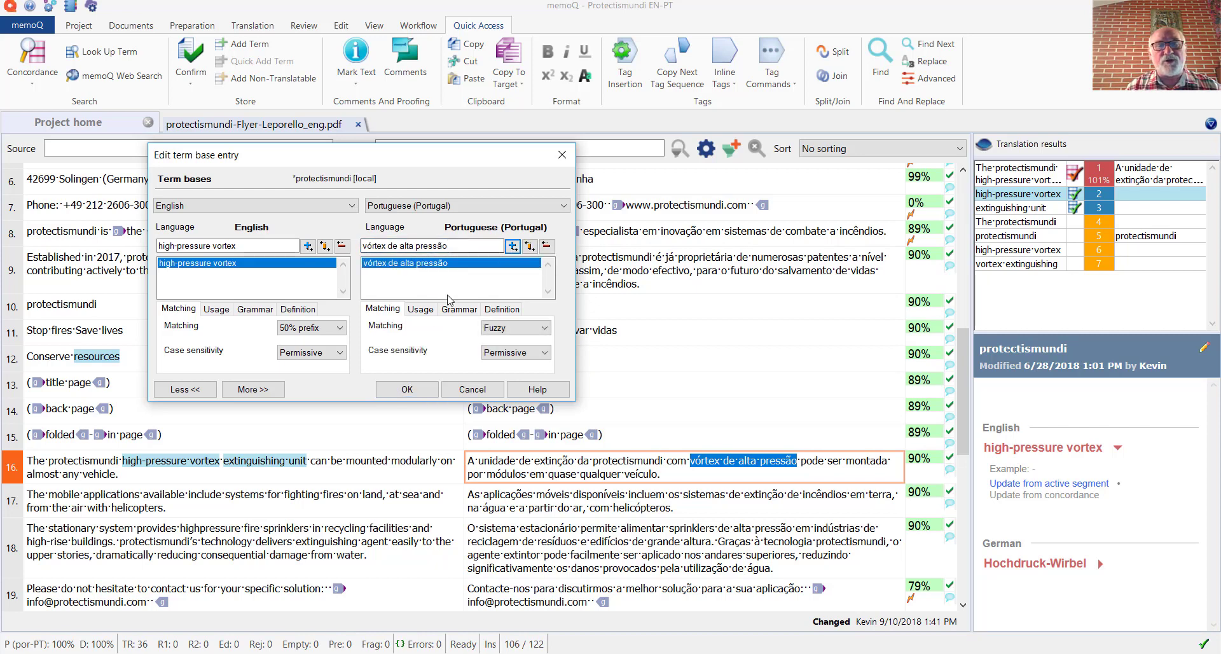
pyautogui.click(407, 390)
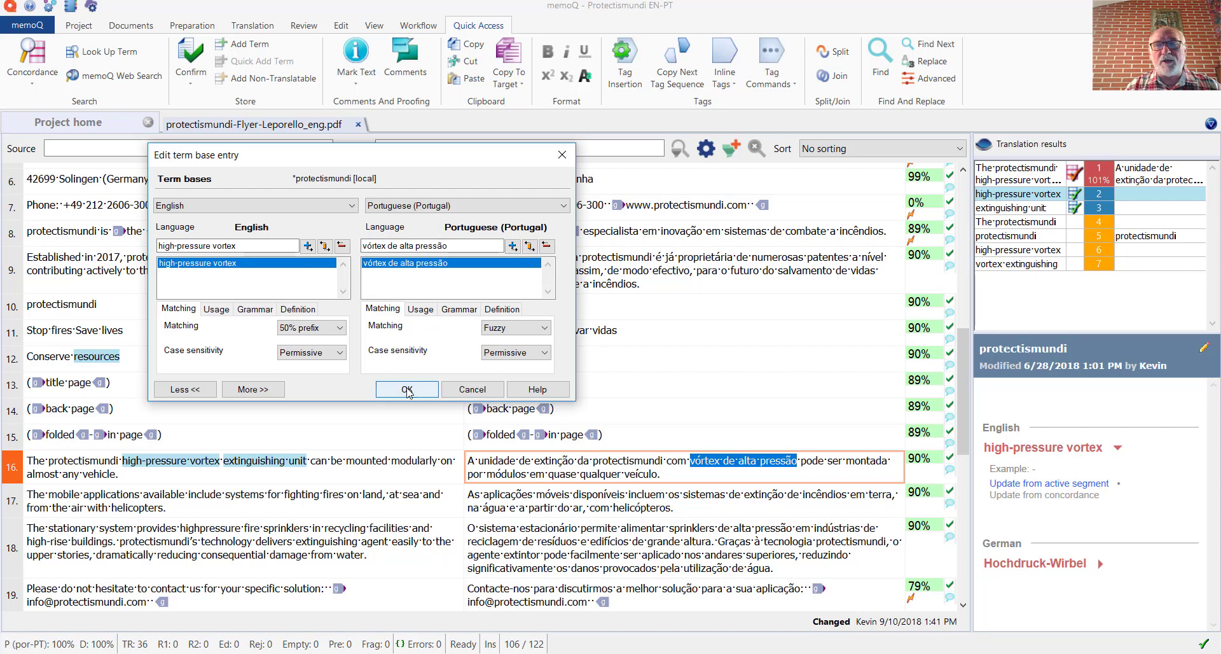
# View the high-pressure vortex entry, now listing 'vórtex de alta pressão' beside Hochdruck-Wirbel.
pyautogui.click(1107, 198)
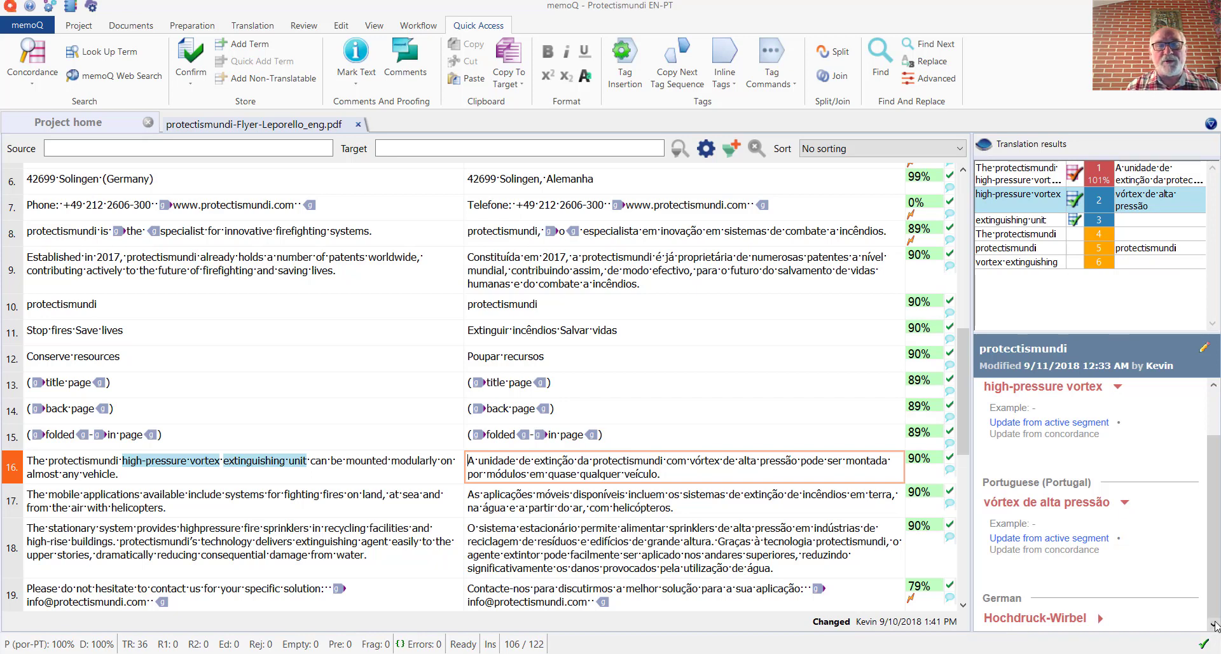
pyautogui.scroll(-5, 699, 536)
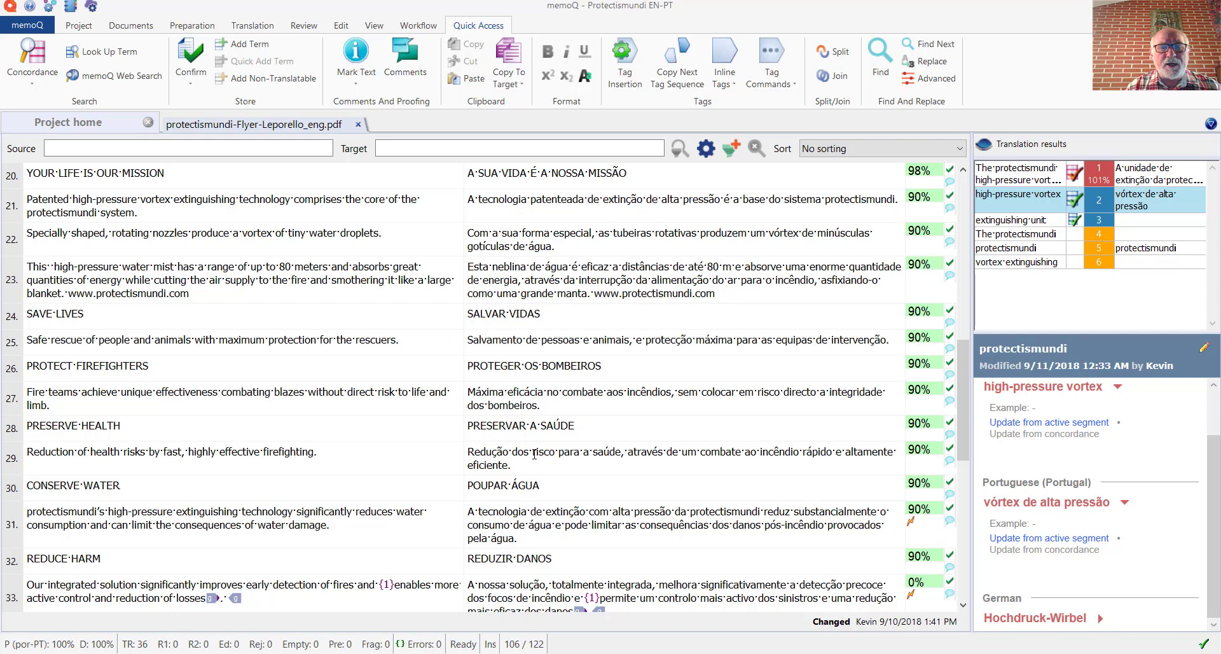
# Mark 'risco para a saúde' in segment 29's target and 'health risk' in its source.
pyautogui.click(534, 453)
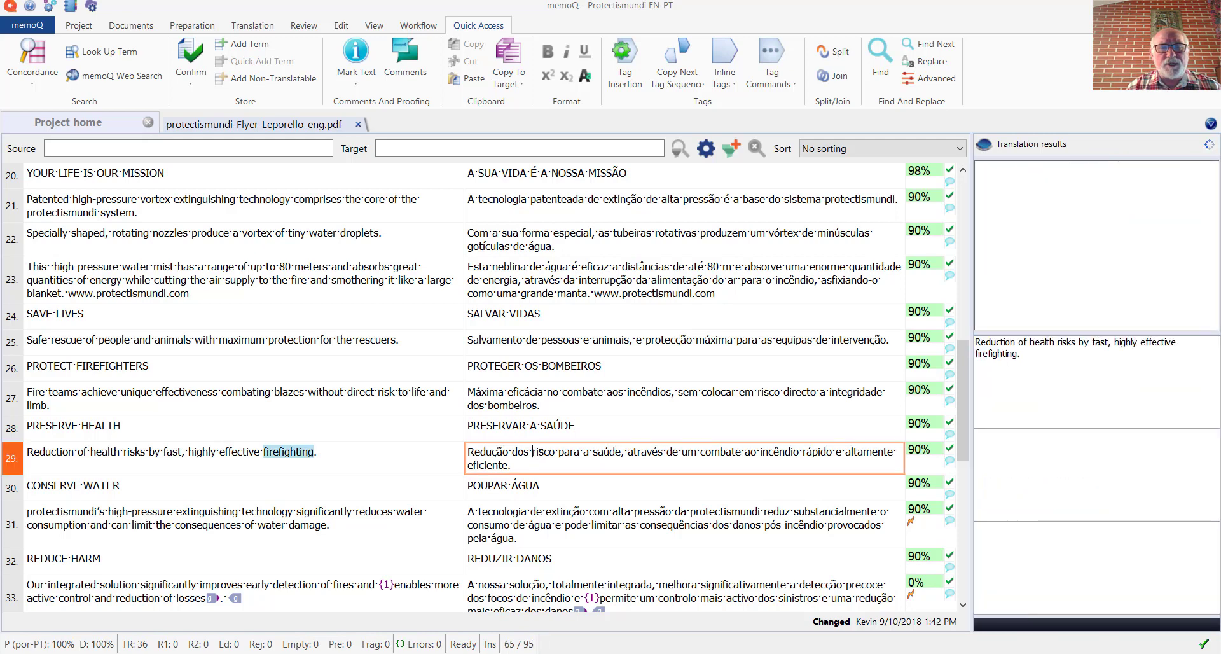
pyautogui.keyDown('shift'); pyautogui.click(621, 452); pyautogui.keyUp('shift')
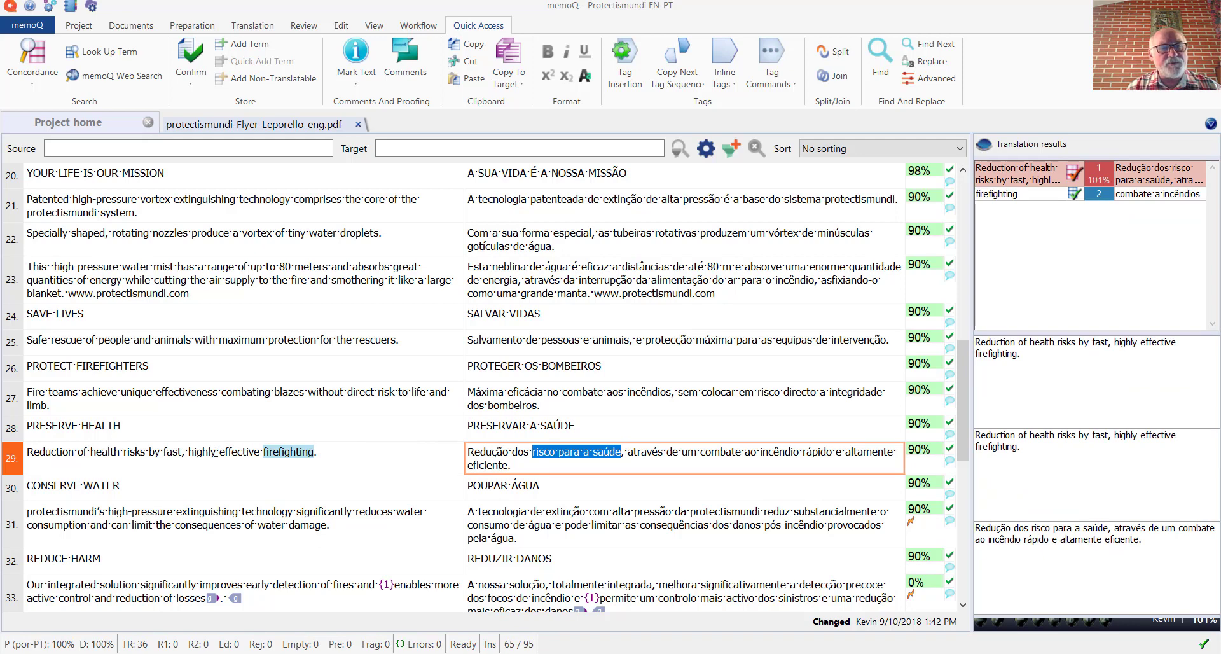
pyautogui.click(95, 453)
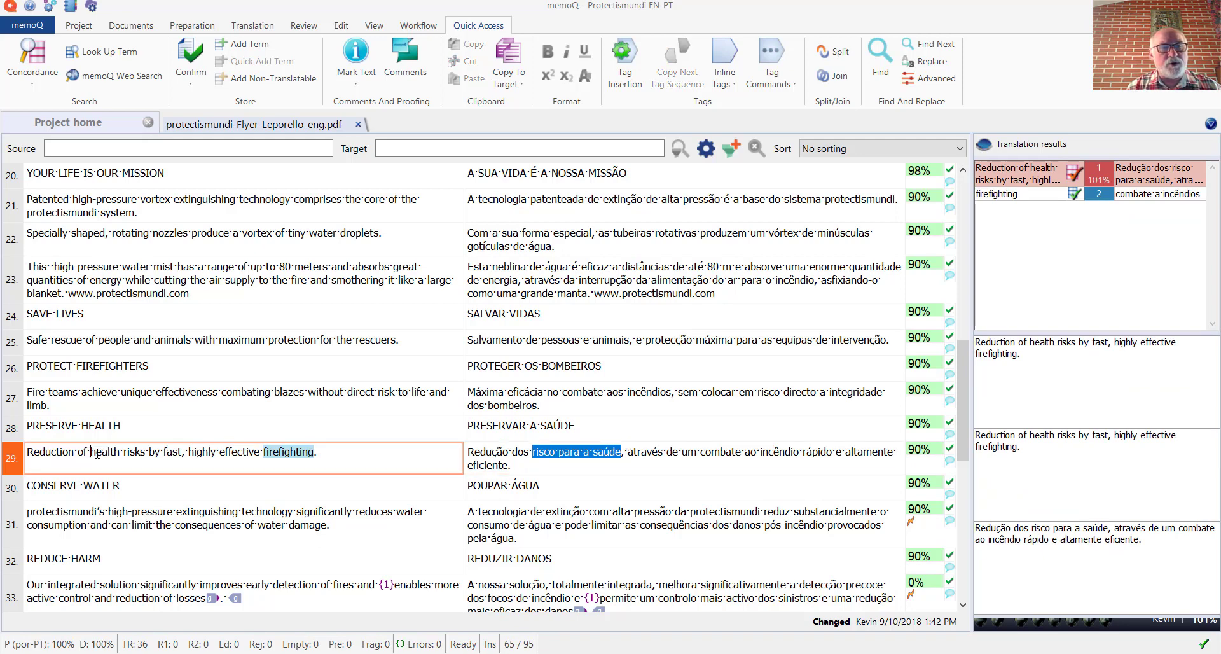
pyautogui.keyDown('shift'); pyautogui.click(140, 453); pyautogui.keyUp('shift')
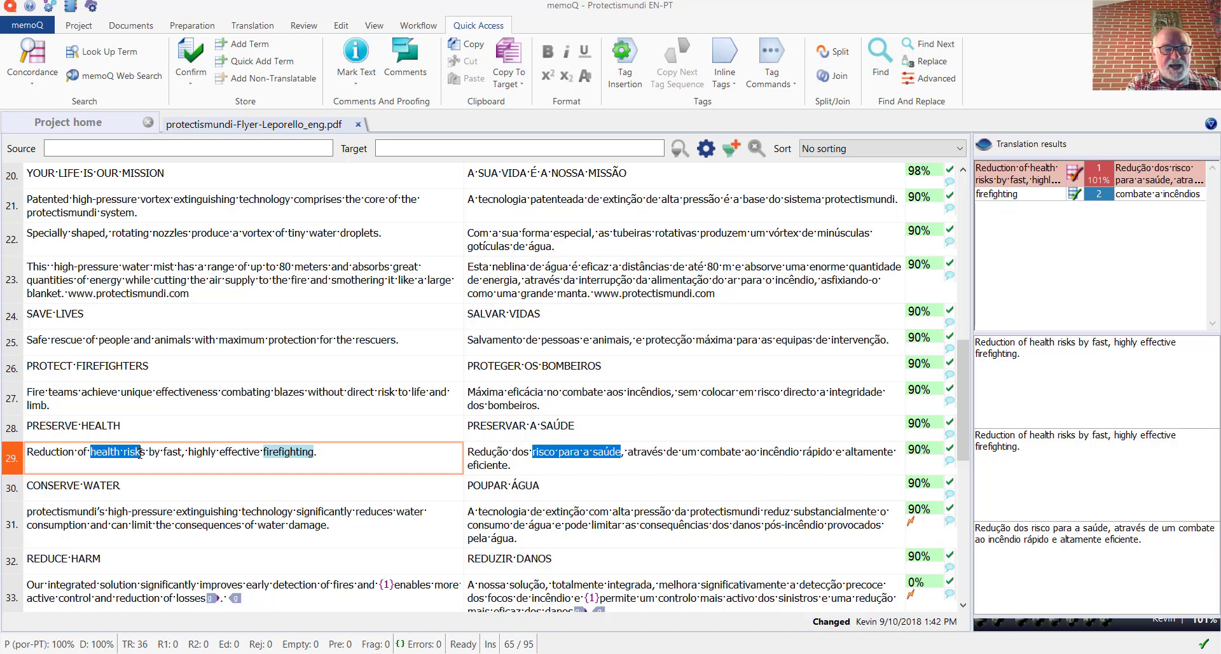
# Quick-add health risk → risco para a saúde, fix the target to 'riscos' and confirm segment 29.
pyautogui.hotkey('ctrl', 'q')
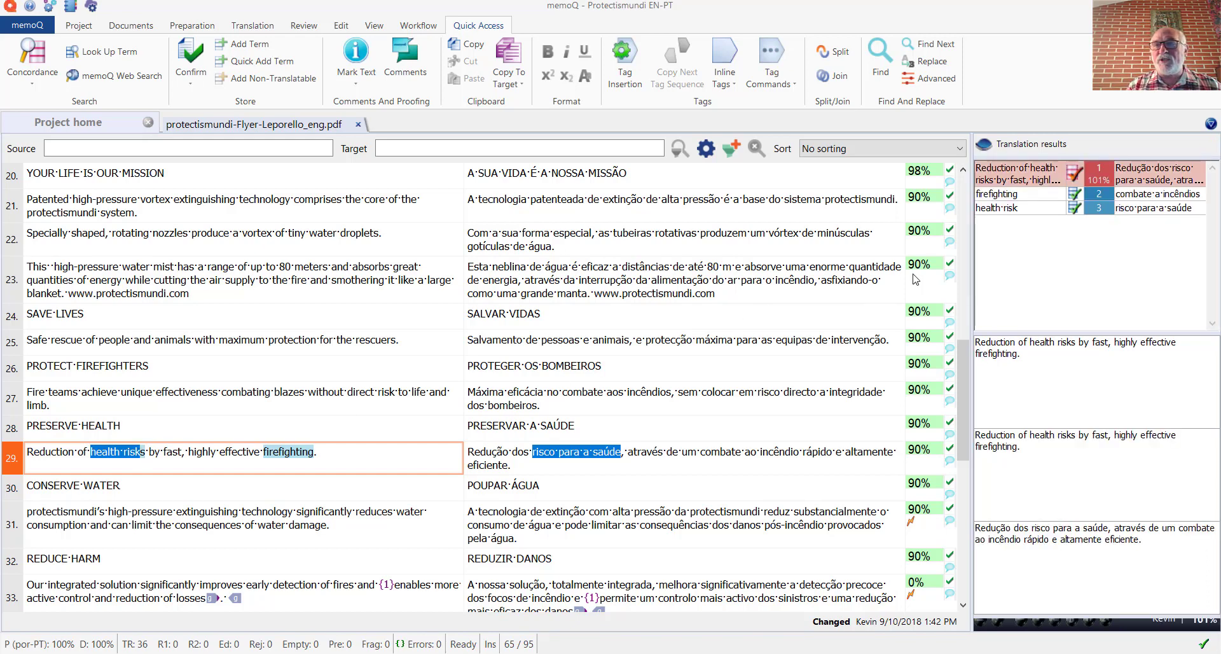
pyautogui.click(1095, 207)
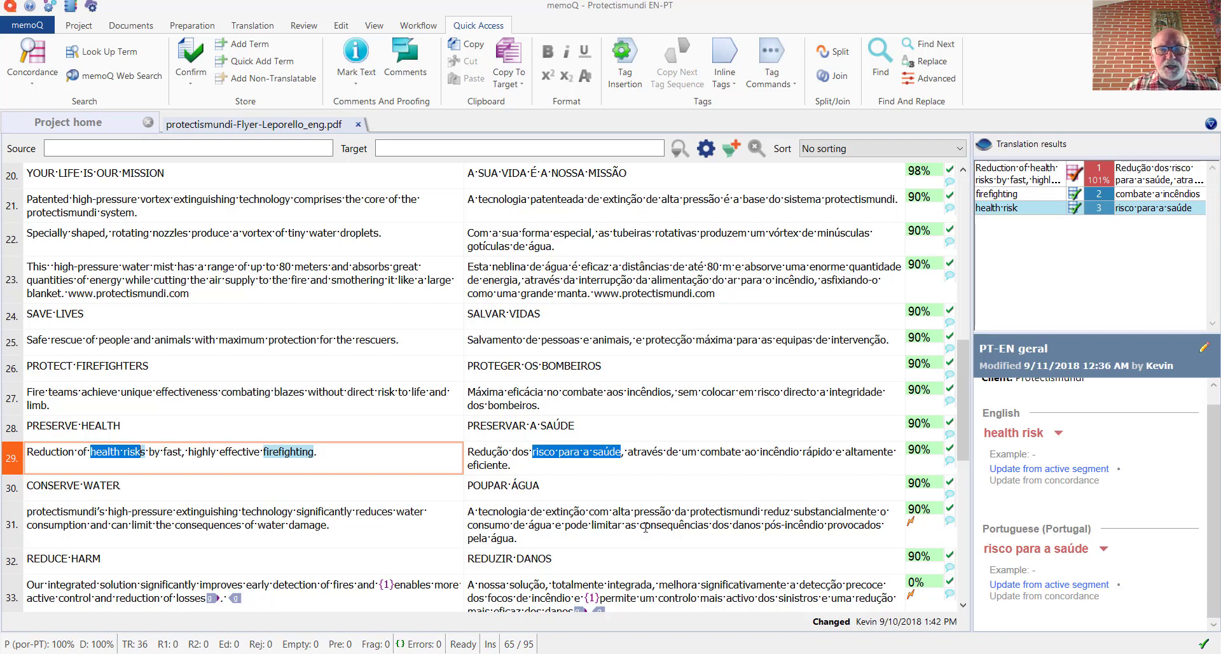
pyautogui.click(555, 452)
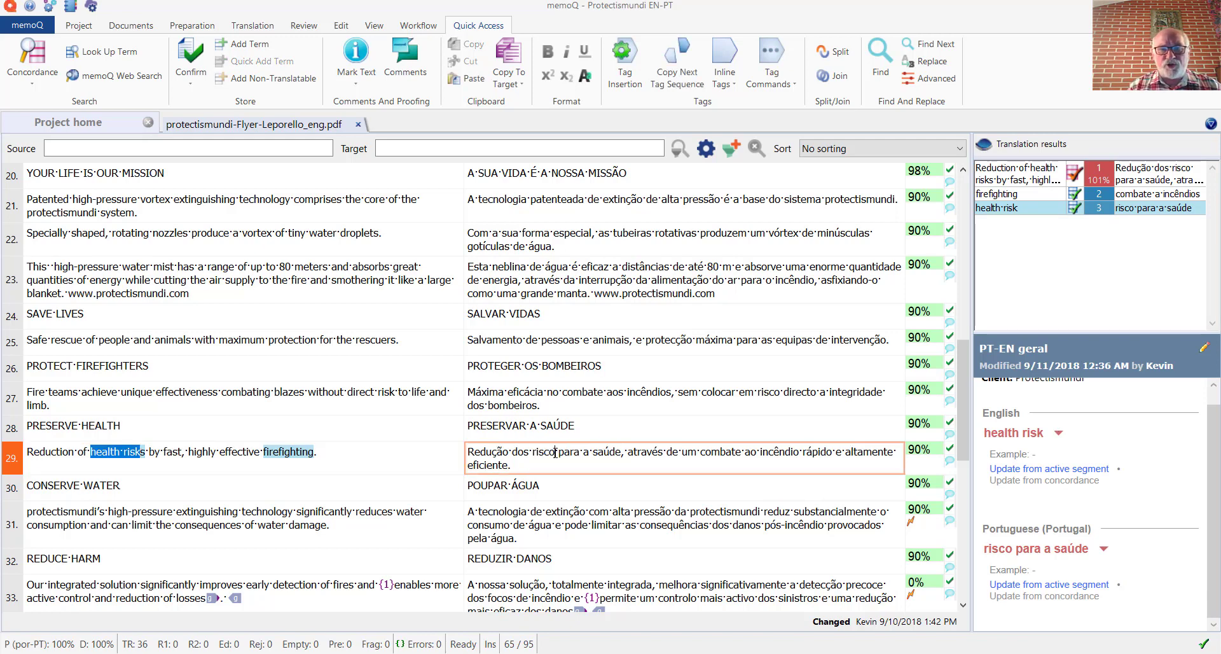
pyautogui.write('s')
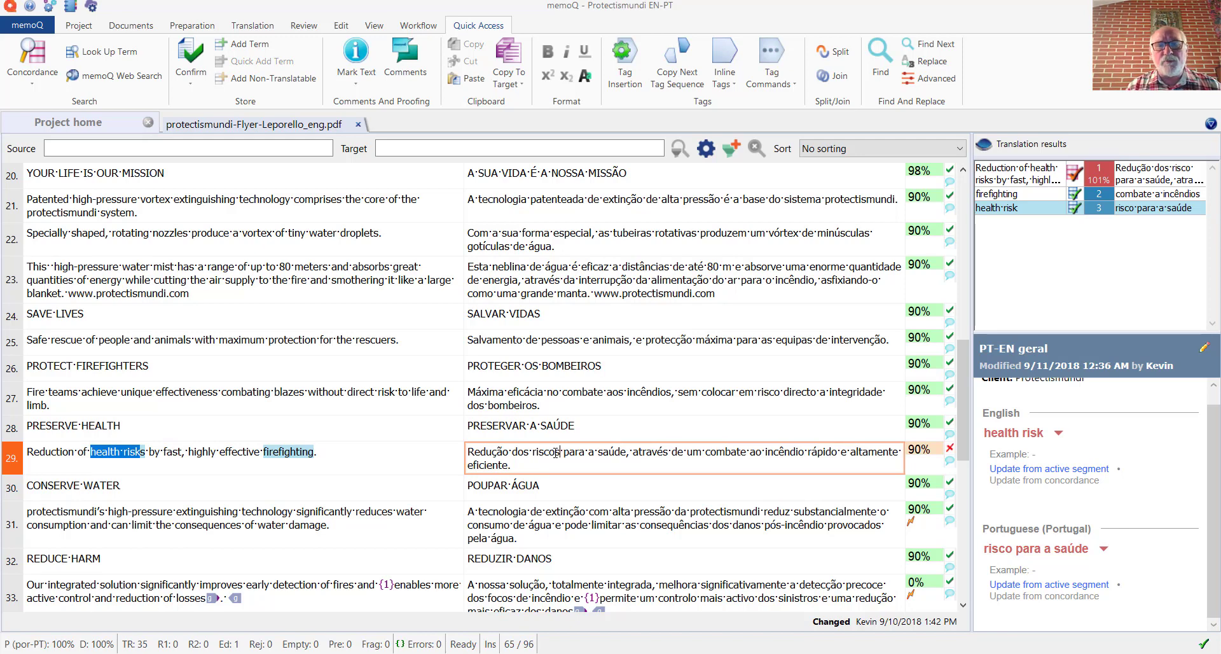
pyautogui.hotkey('ctrl', 'Return')
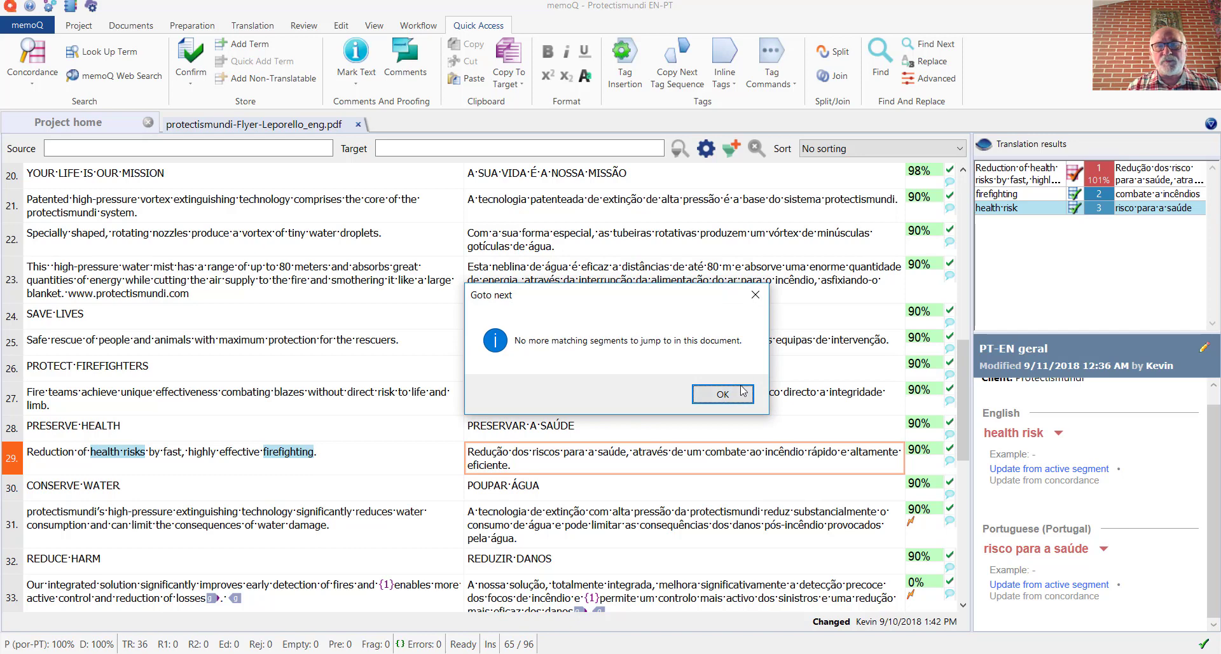
pyautogui.click(741, 392)
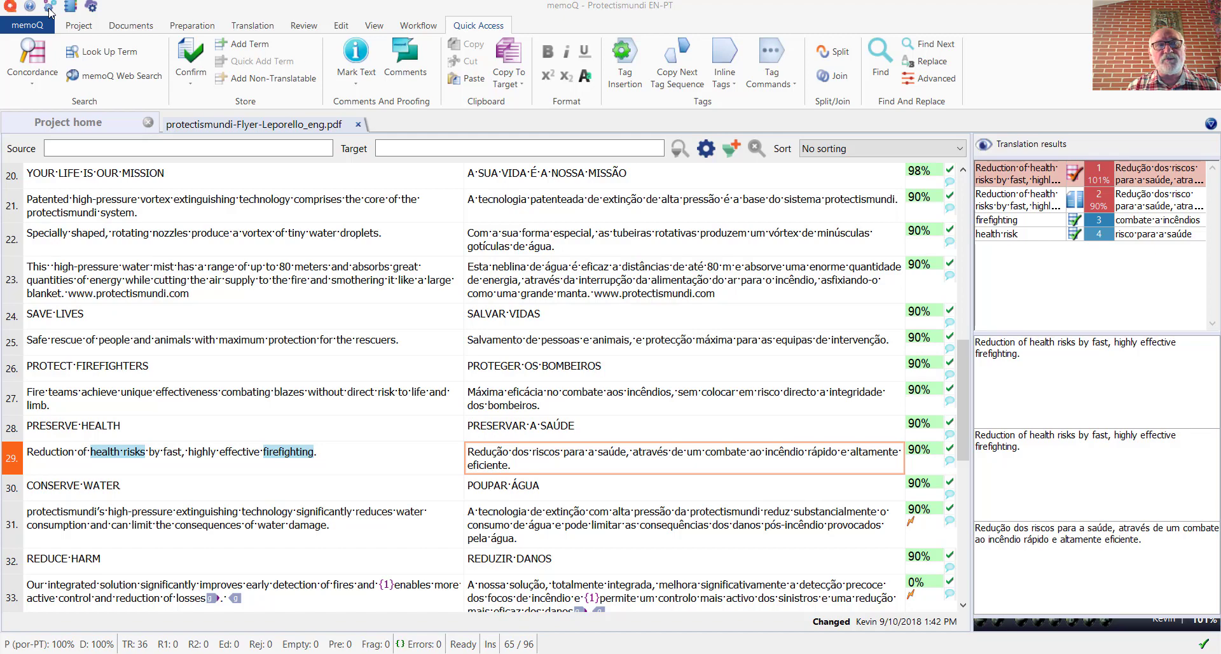
# Display the Keyboard shortcuts category of memoQ's Options dialog.
pyautogui.click(50, 9)
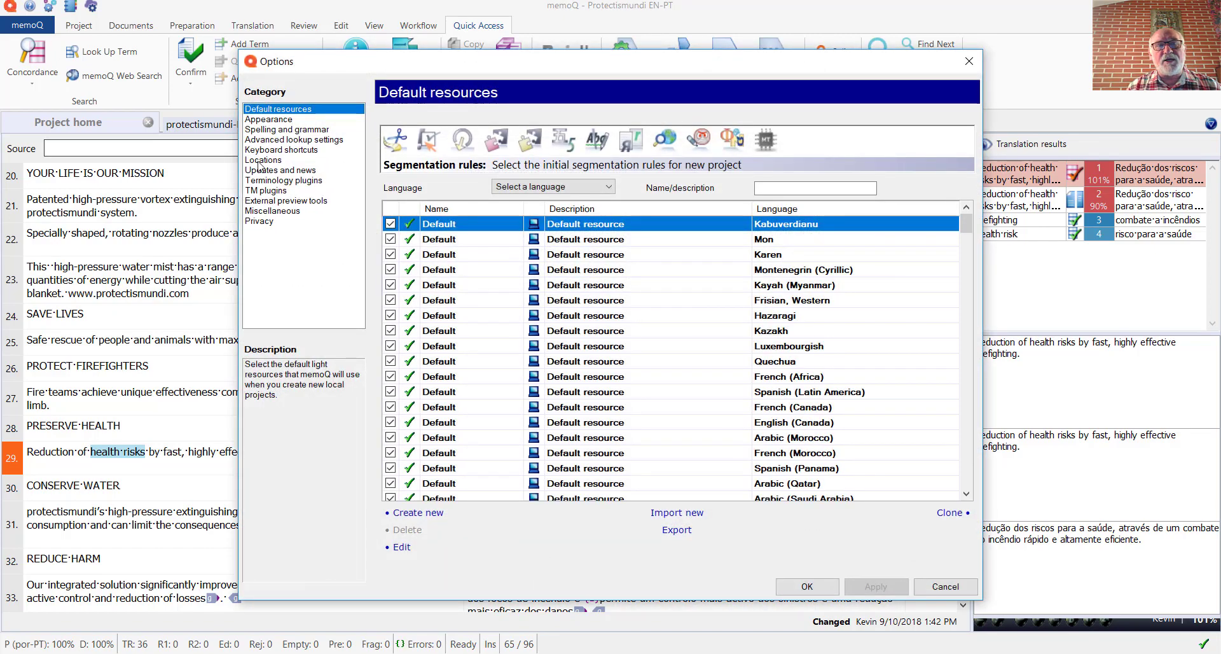
pyautogui.click(292, 153)
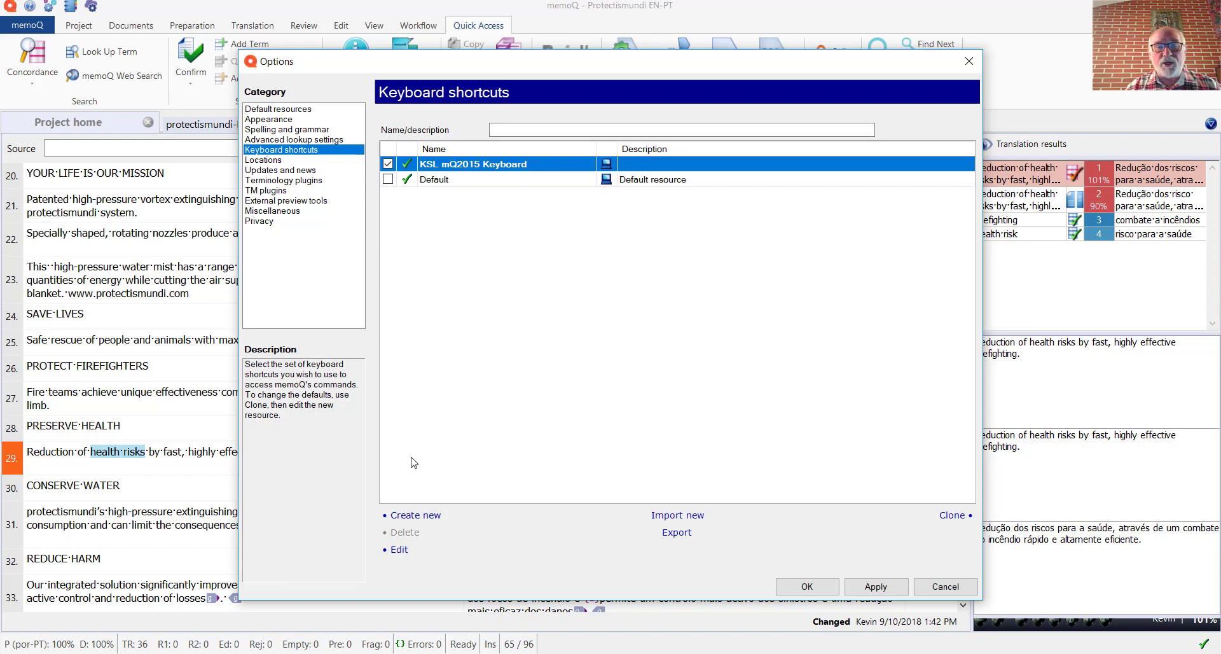
pyautogui.click(399, 551)
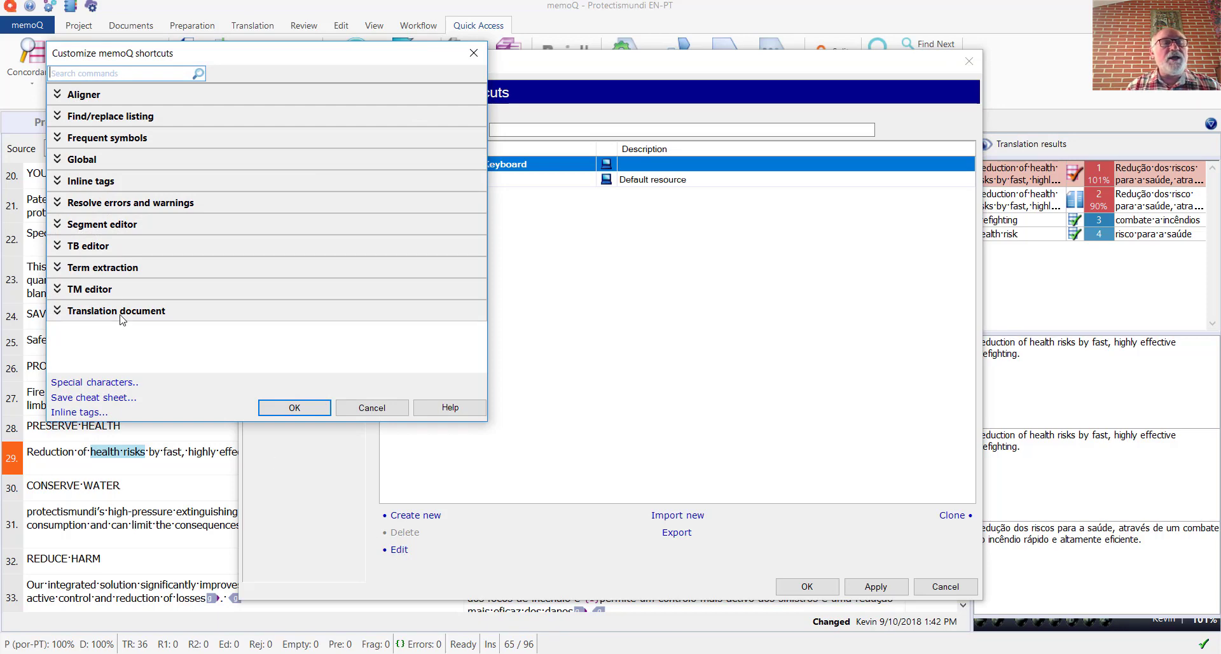
pyautogui.click(58, 160)
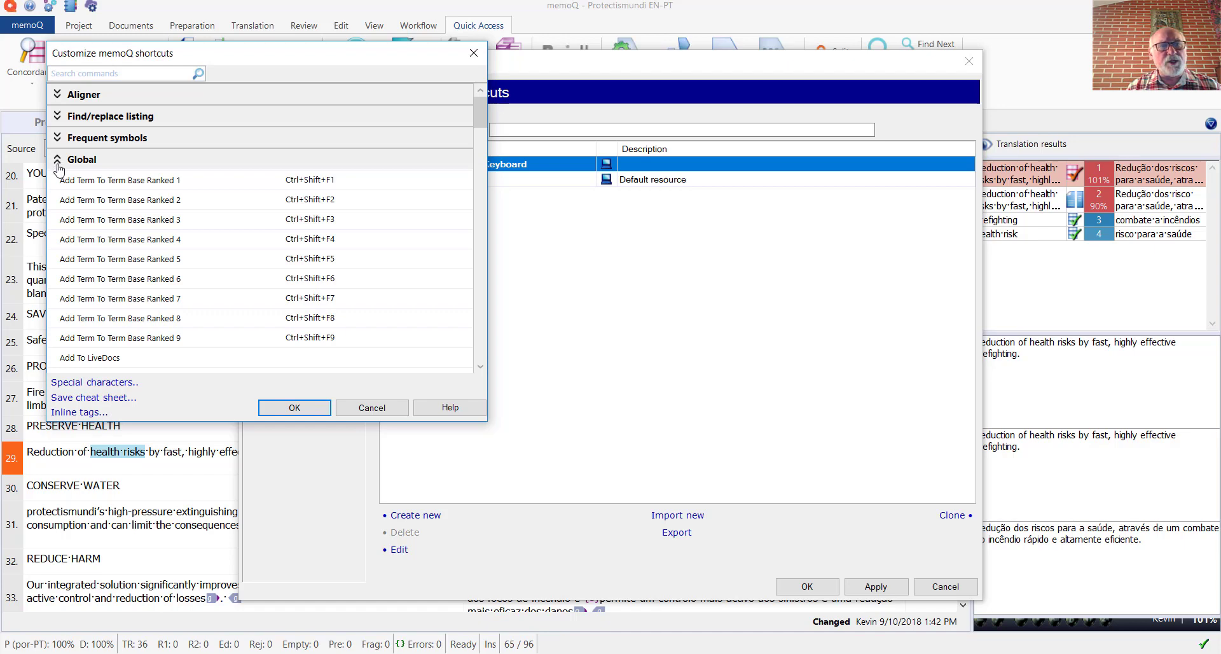
pyautogui.moveTo(205, 181)
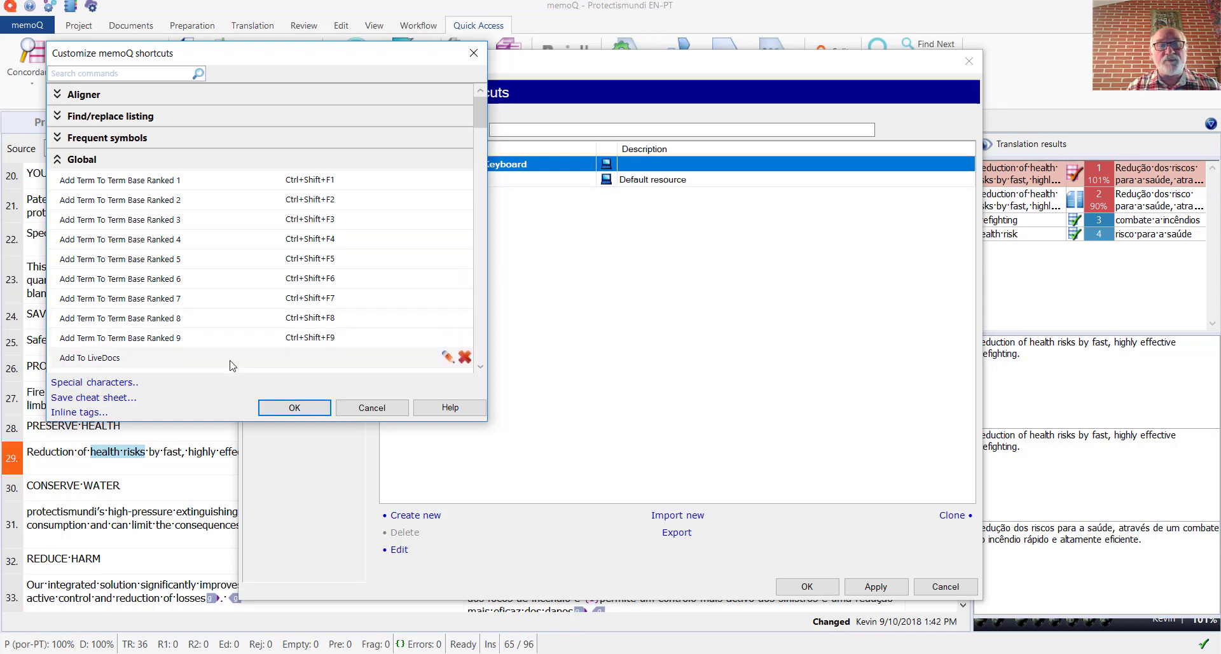
pyautogui.click(294, 408)
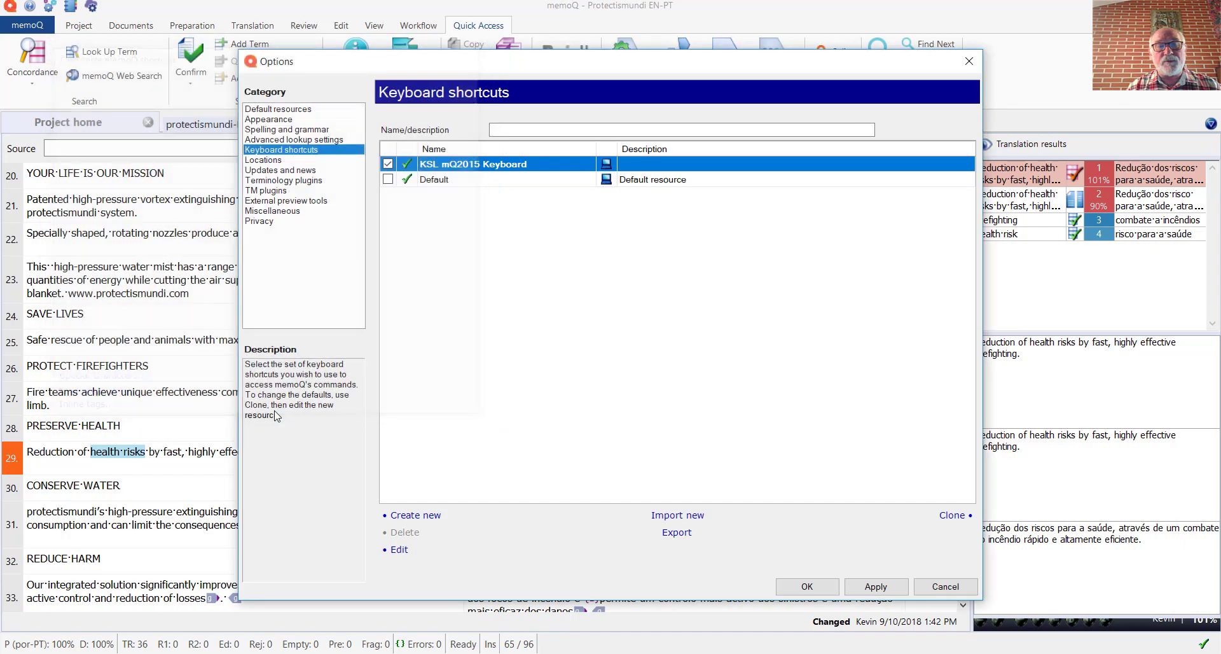
# Close Options and bring up the context menu for the firefighting → combate a incêndios match.
pyautogui.press('Return')
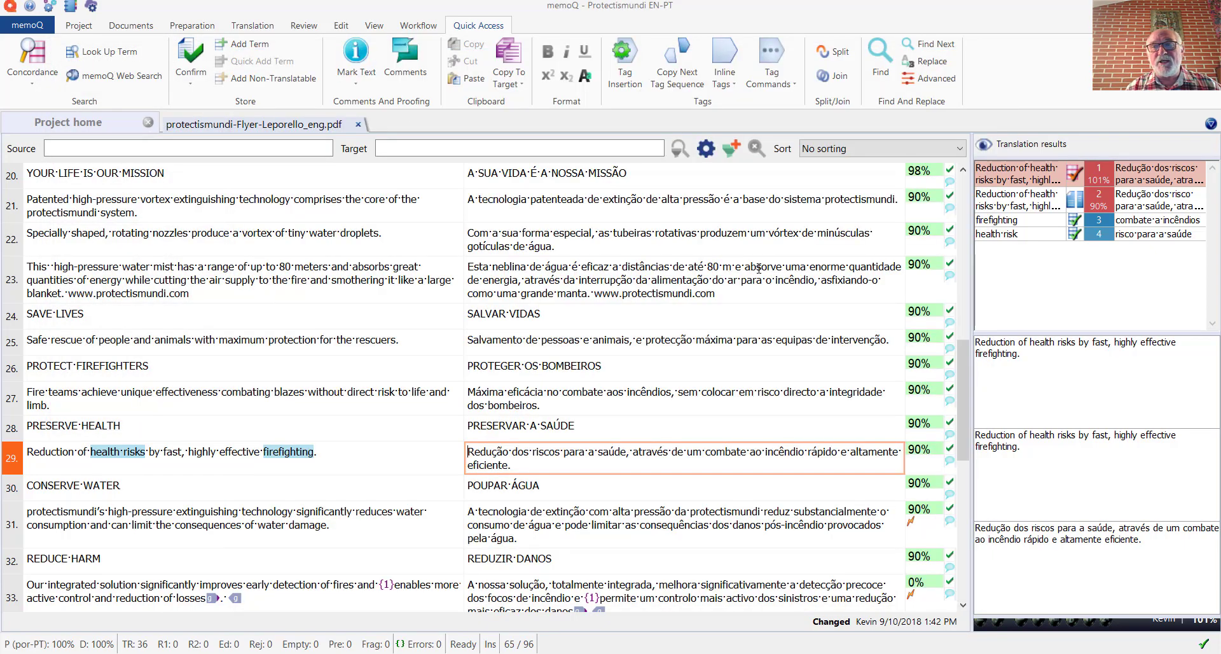
pyautogui.rightClick(1098, 224)
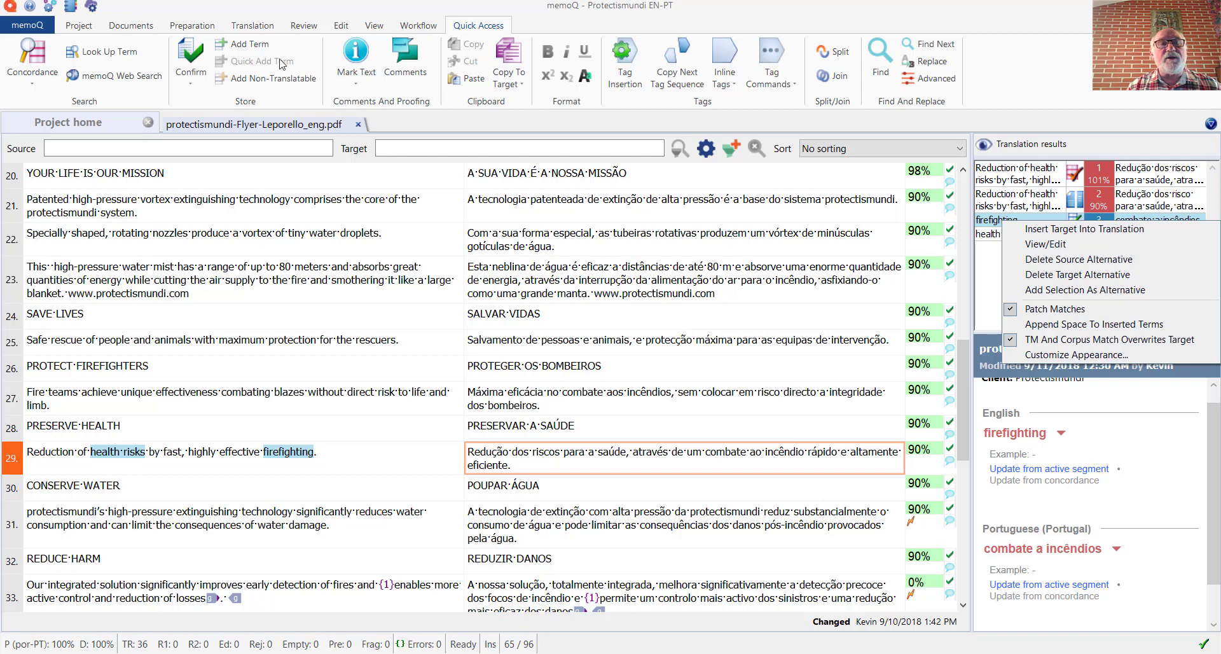
pyautogui.click(255, 51)
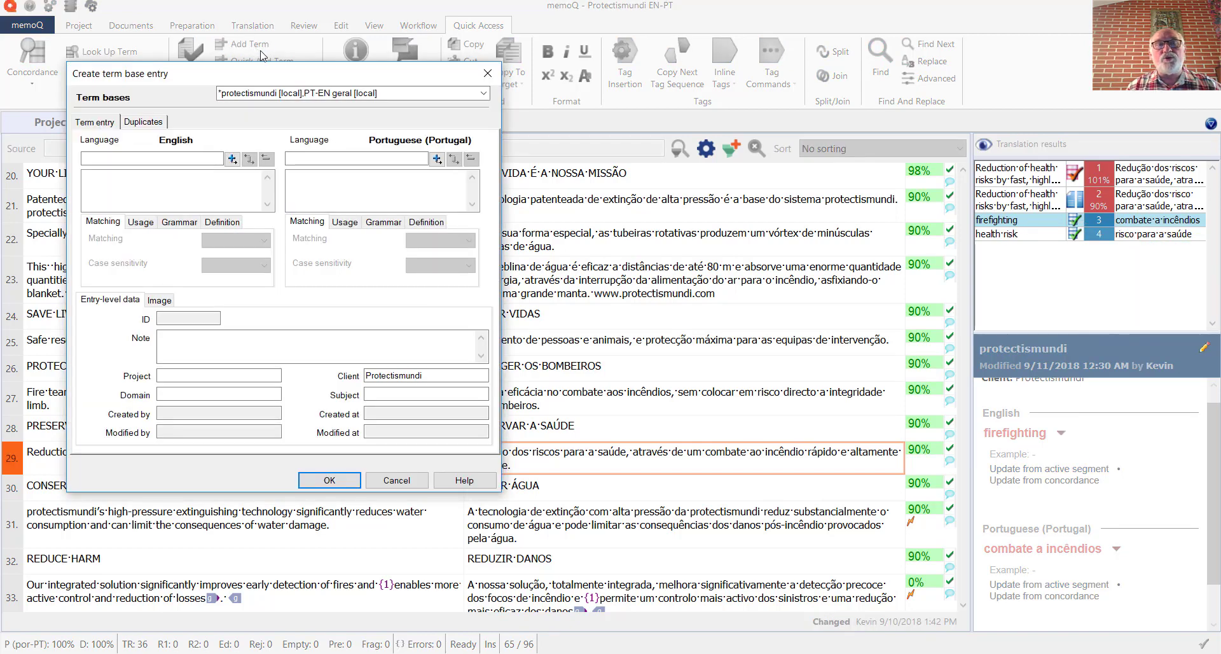
pyautogui.click(484, 94)
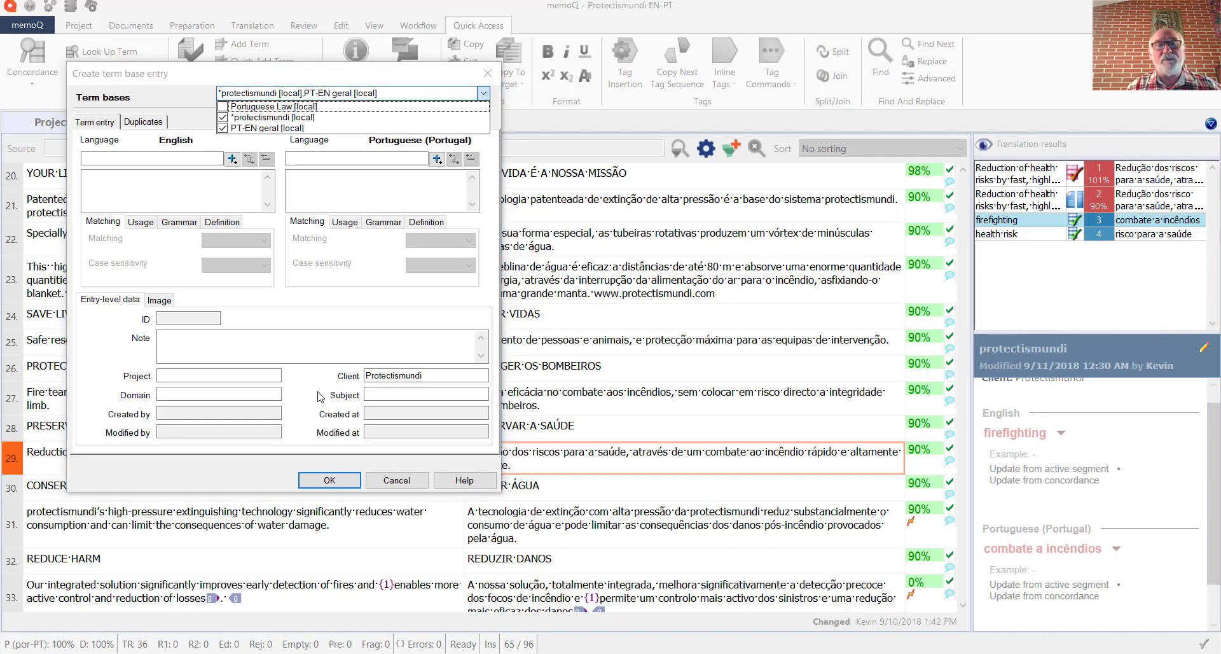
pyautogui.click(329, 478)
pyautogui.click(329, 479)
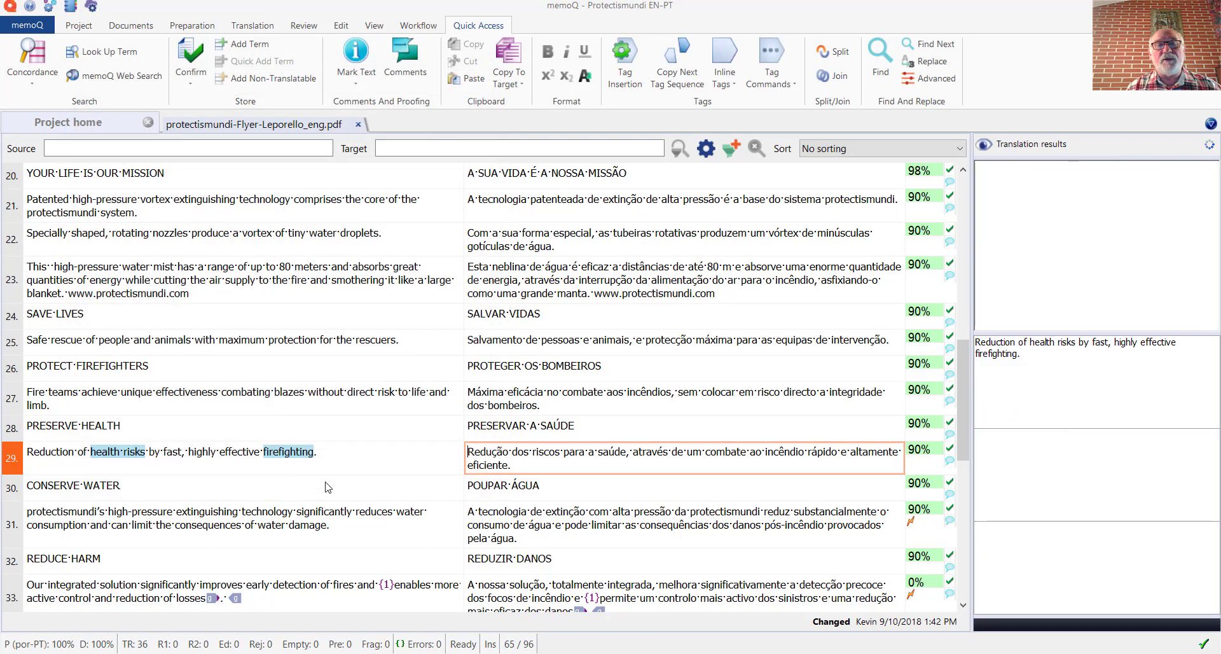
# Reopen Options at Keyboard shortcuts and edit the active shortcut set.
pyautogui.click(50, 7)
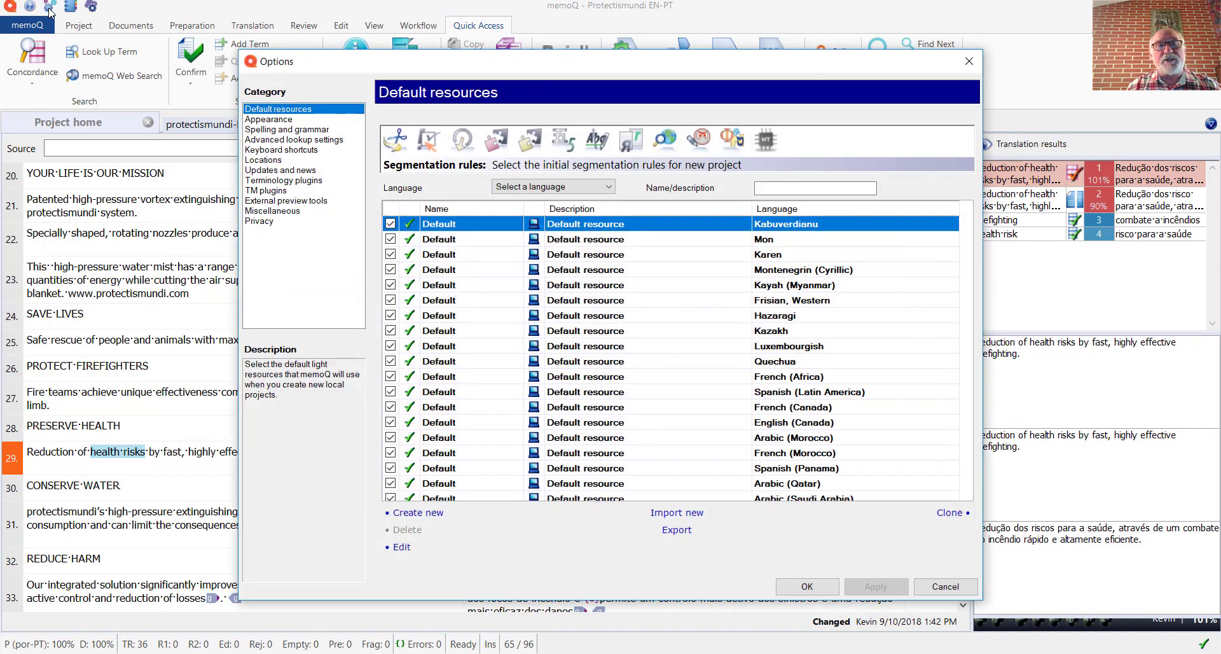
pyautogui.click(284, 150)
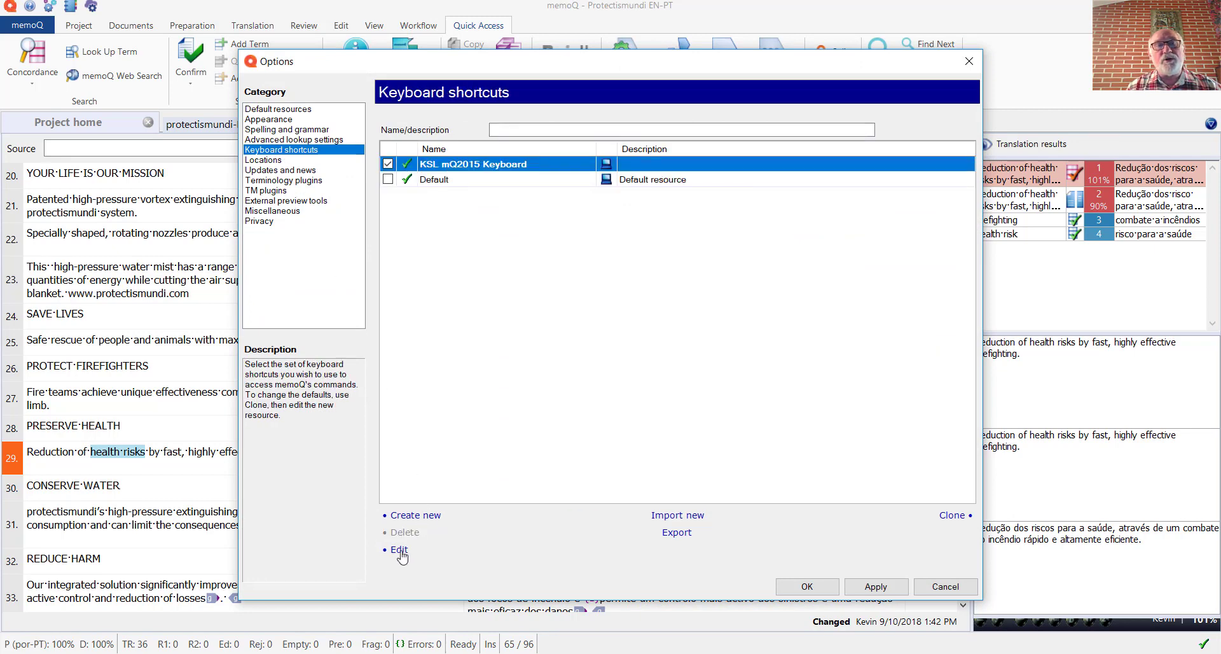
pyautogui.click(399, 551)
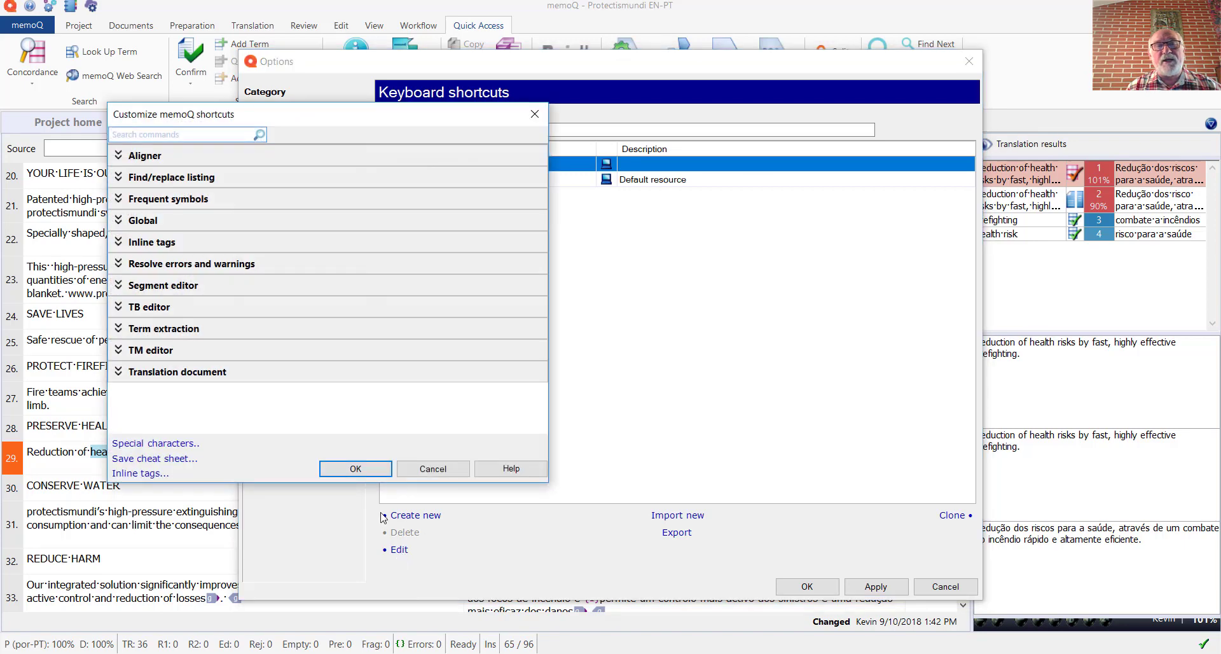